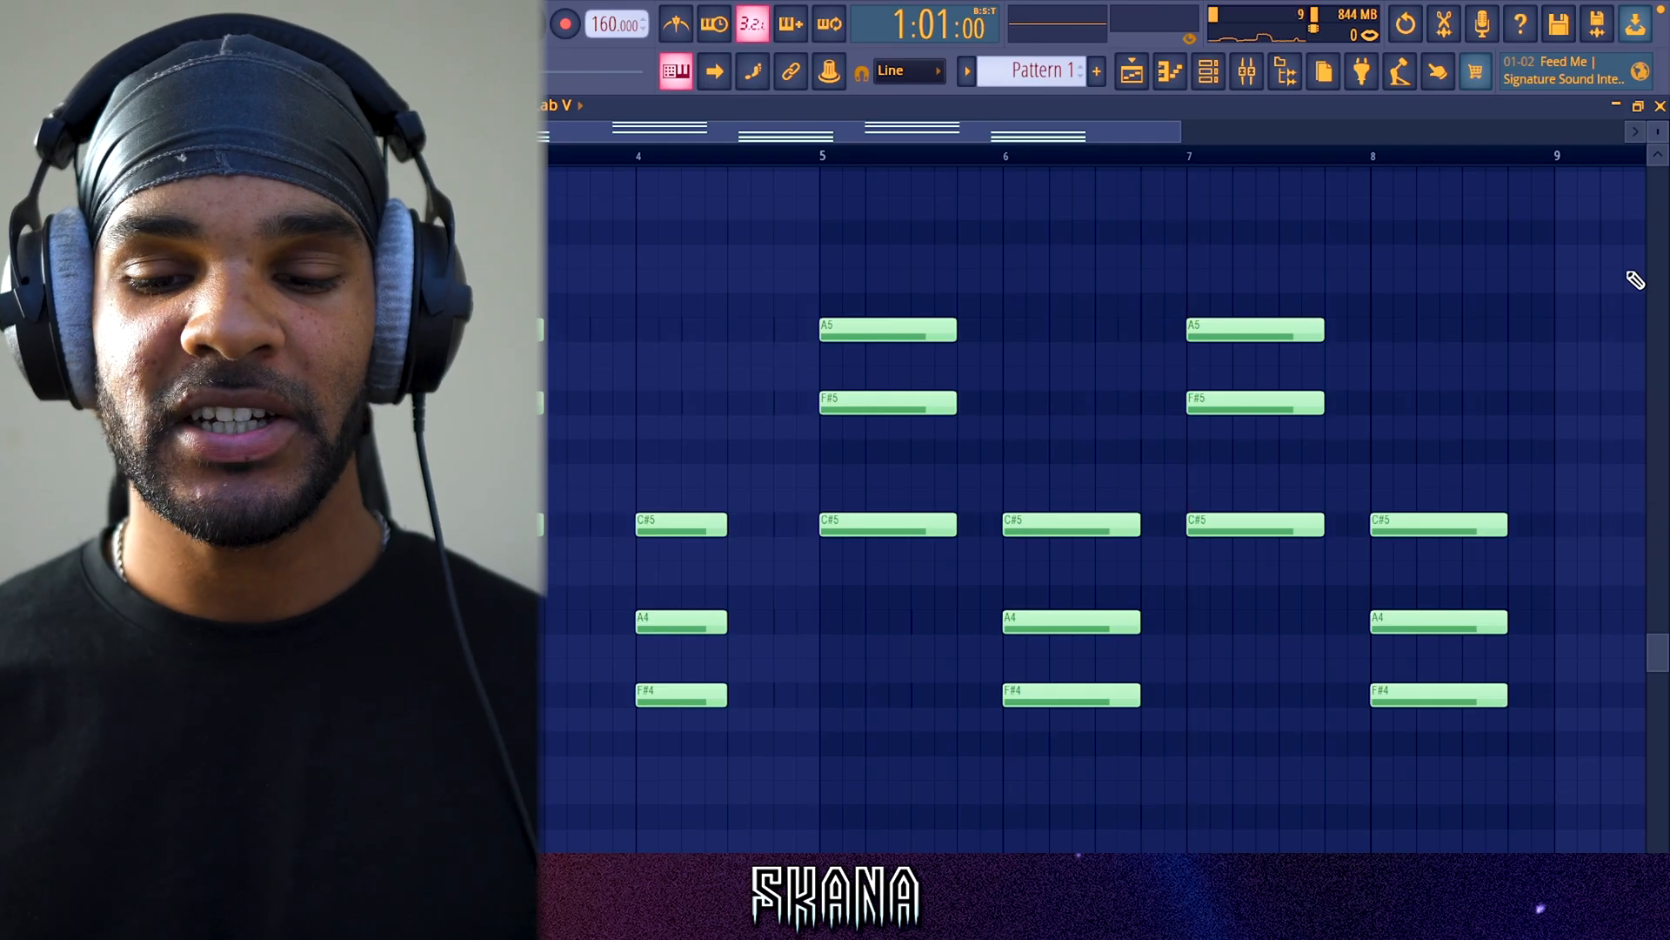
Inspect the HalfTime effect settings on the Pattern 1 mixer track, including its Smooth amount.
{"action": "left_click", "coordinate": [1209, 71]}
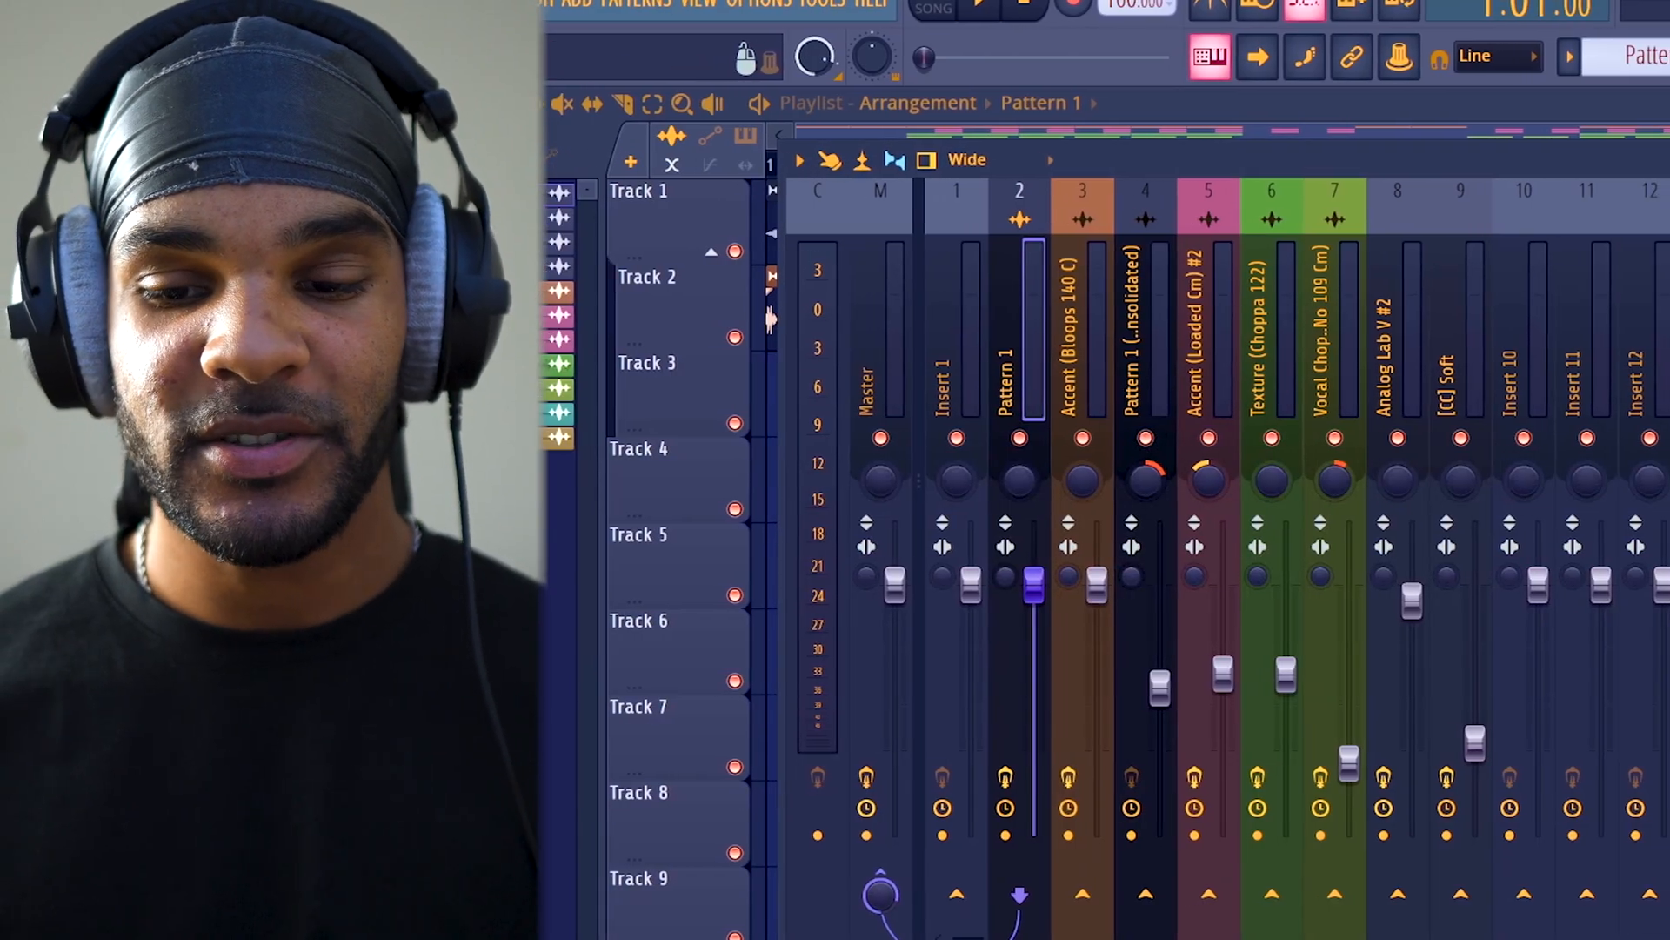
{"action": "left_click", "coordinate": [1662, 272]}
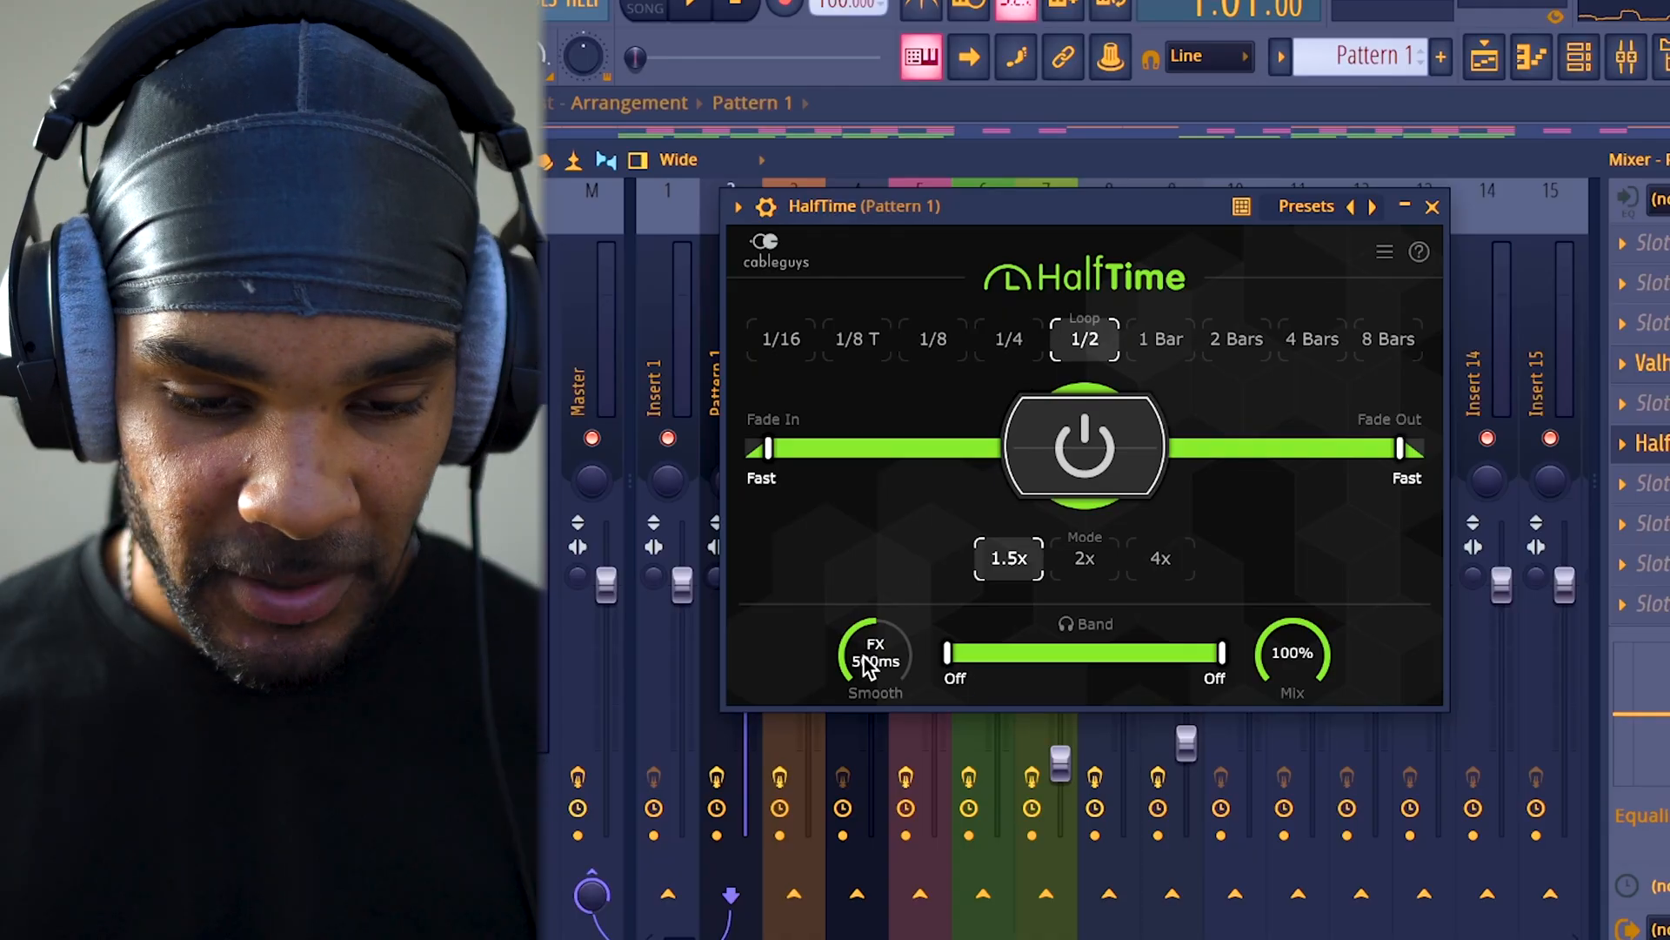
{"action": "left_click_drag", "start_coordinate": [873, 643], "coordinate": [873, 642]}
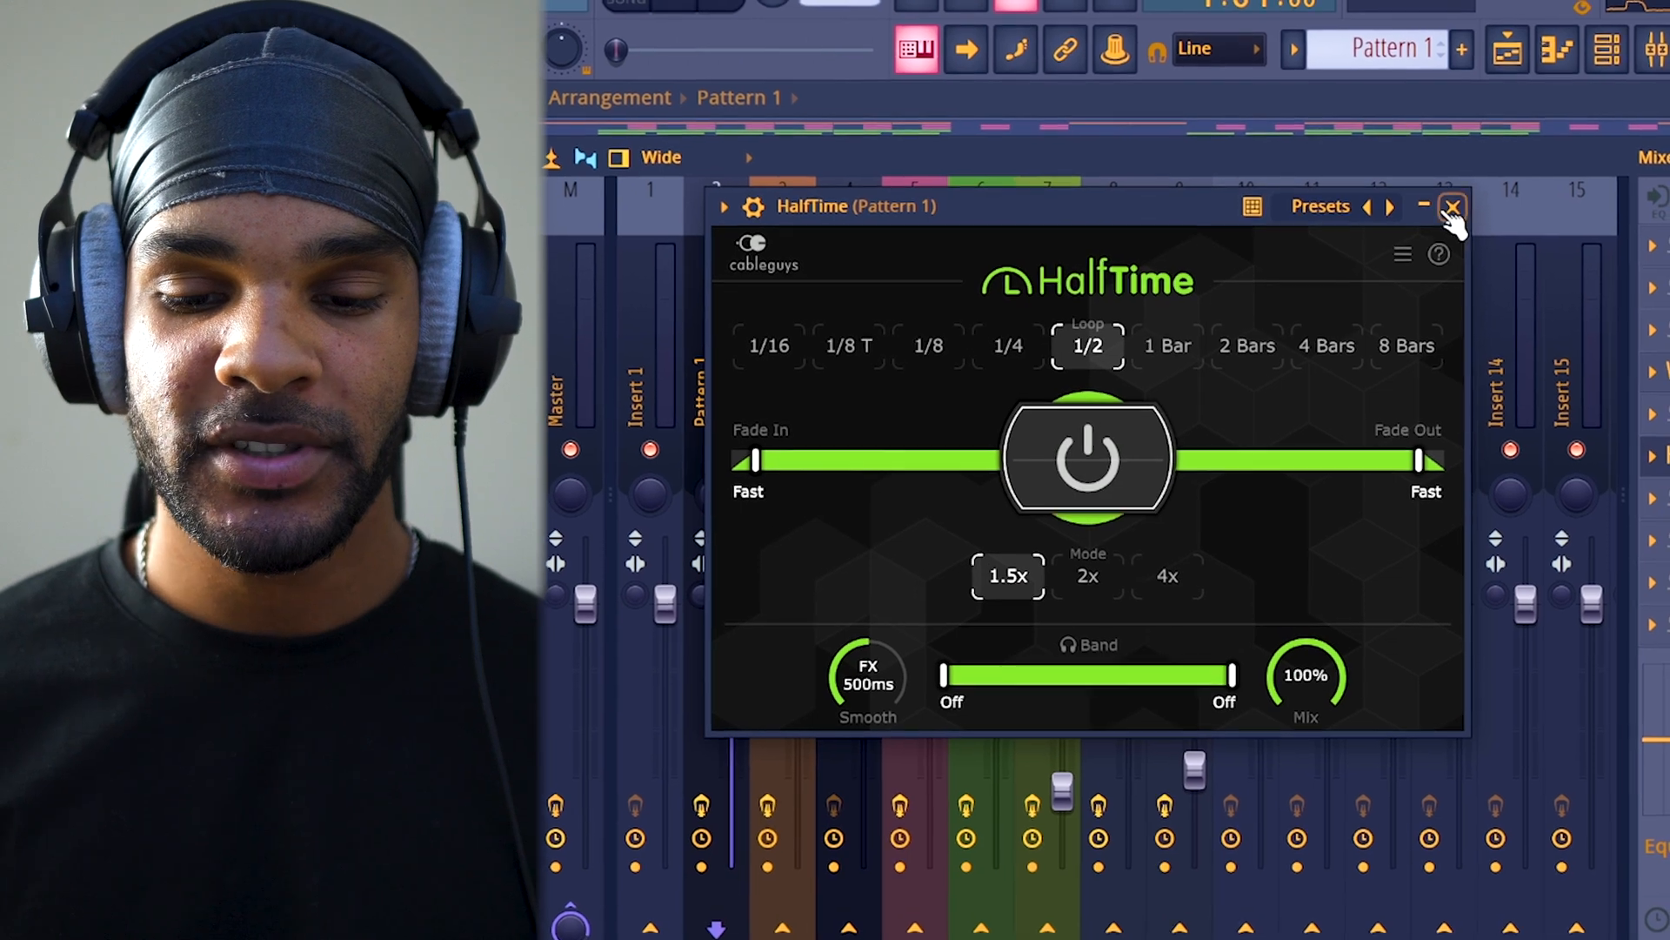
{"action": "left_click", "coordinate": [1457, 212]}
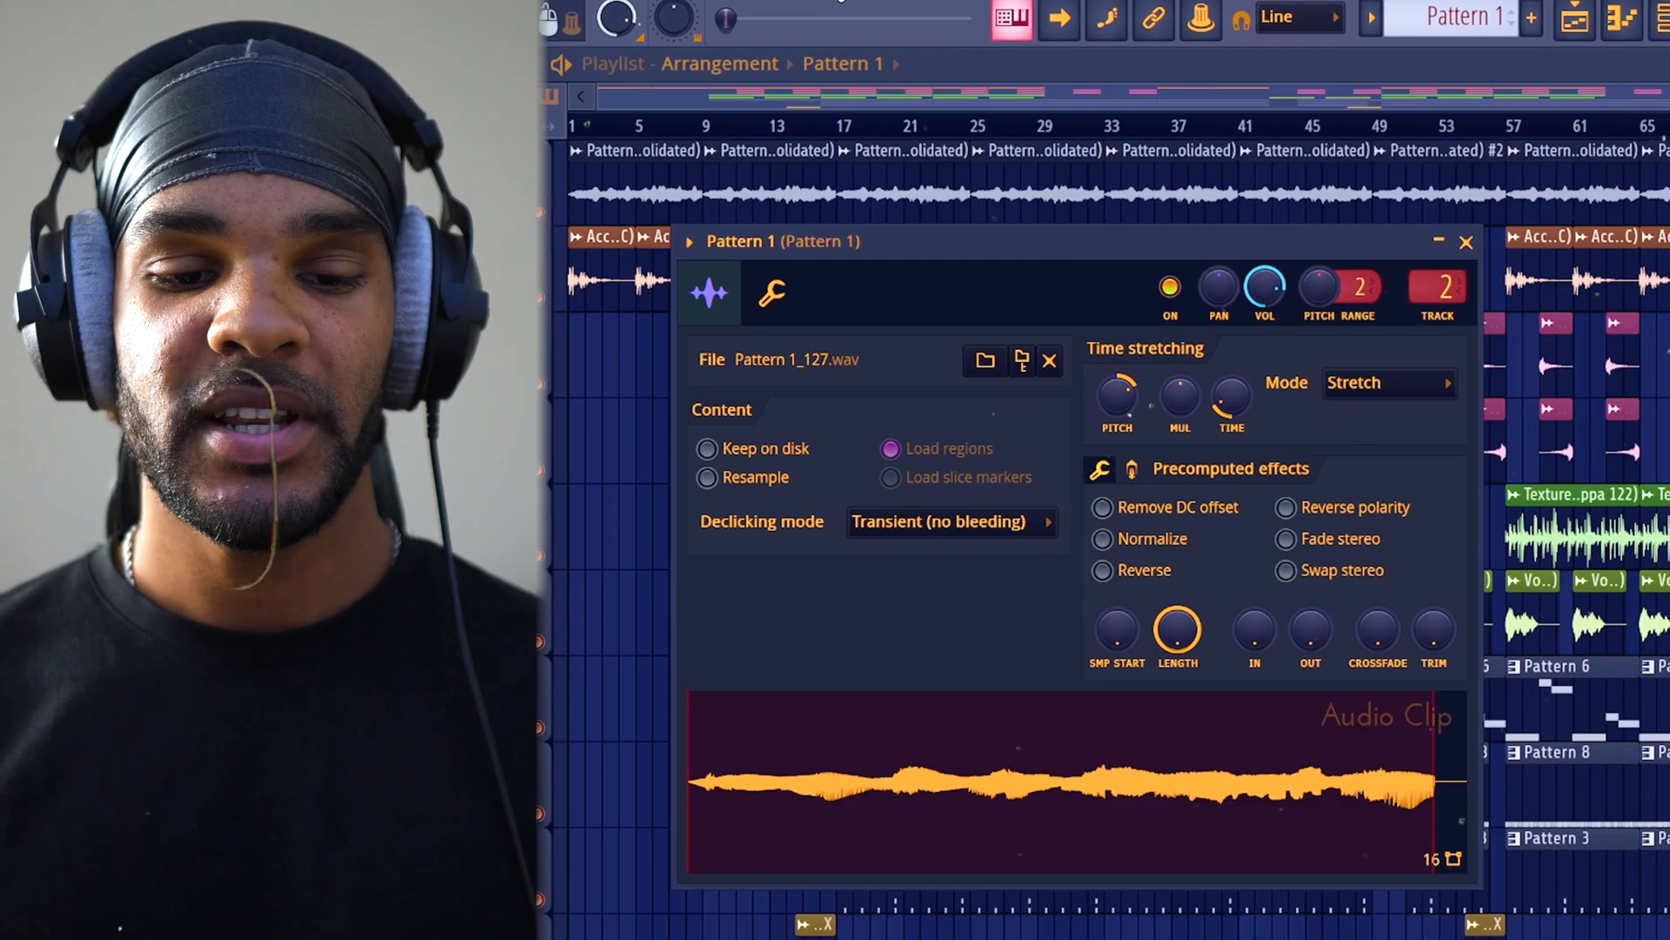
Check the audio clip settings of Pattern 1 and its consolidated copy, then review the consolidated clip's mixer track.
{"action": "left_click", "coordinate": [1459, 243]}
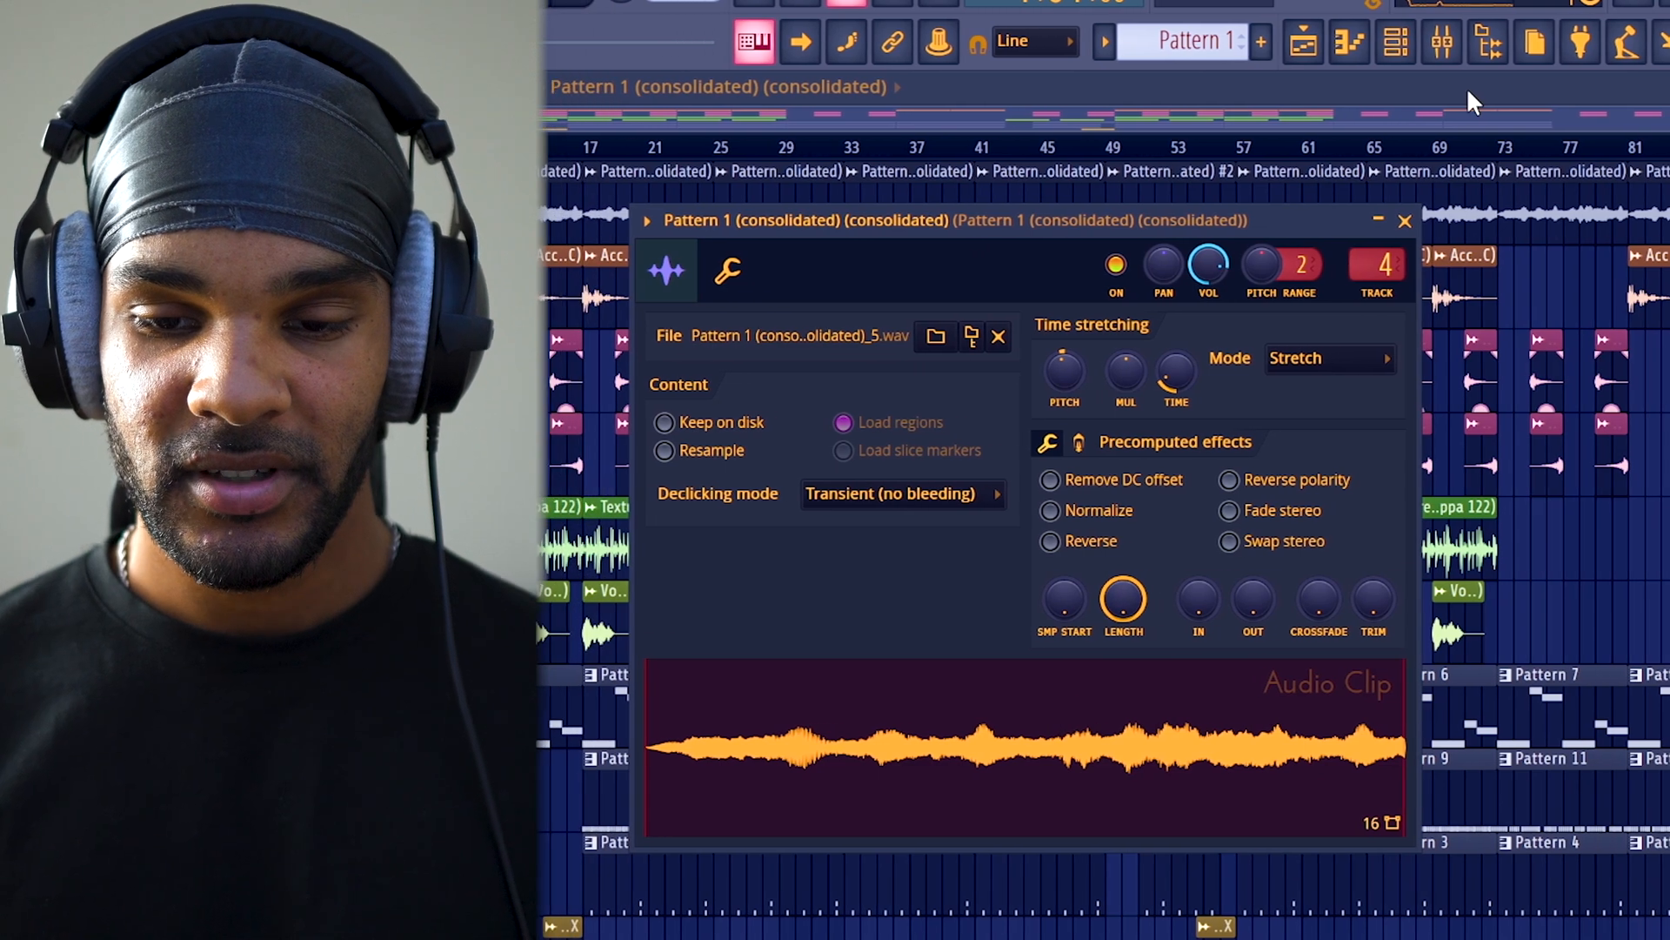
{"action": "left_click", "coordinate": [1388, 41]}
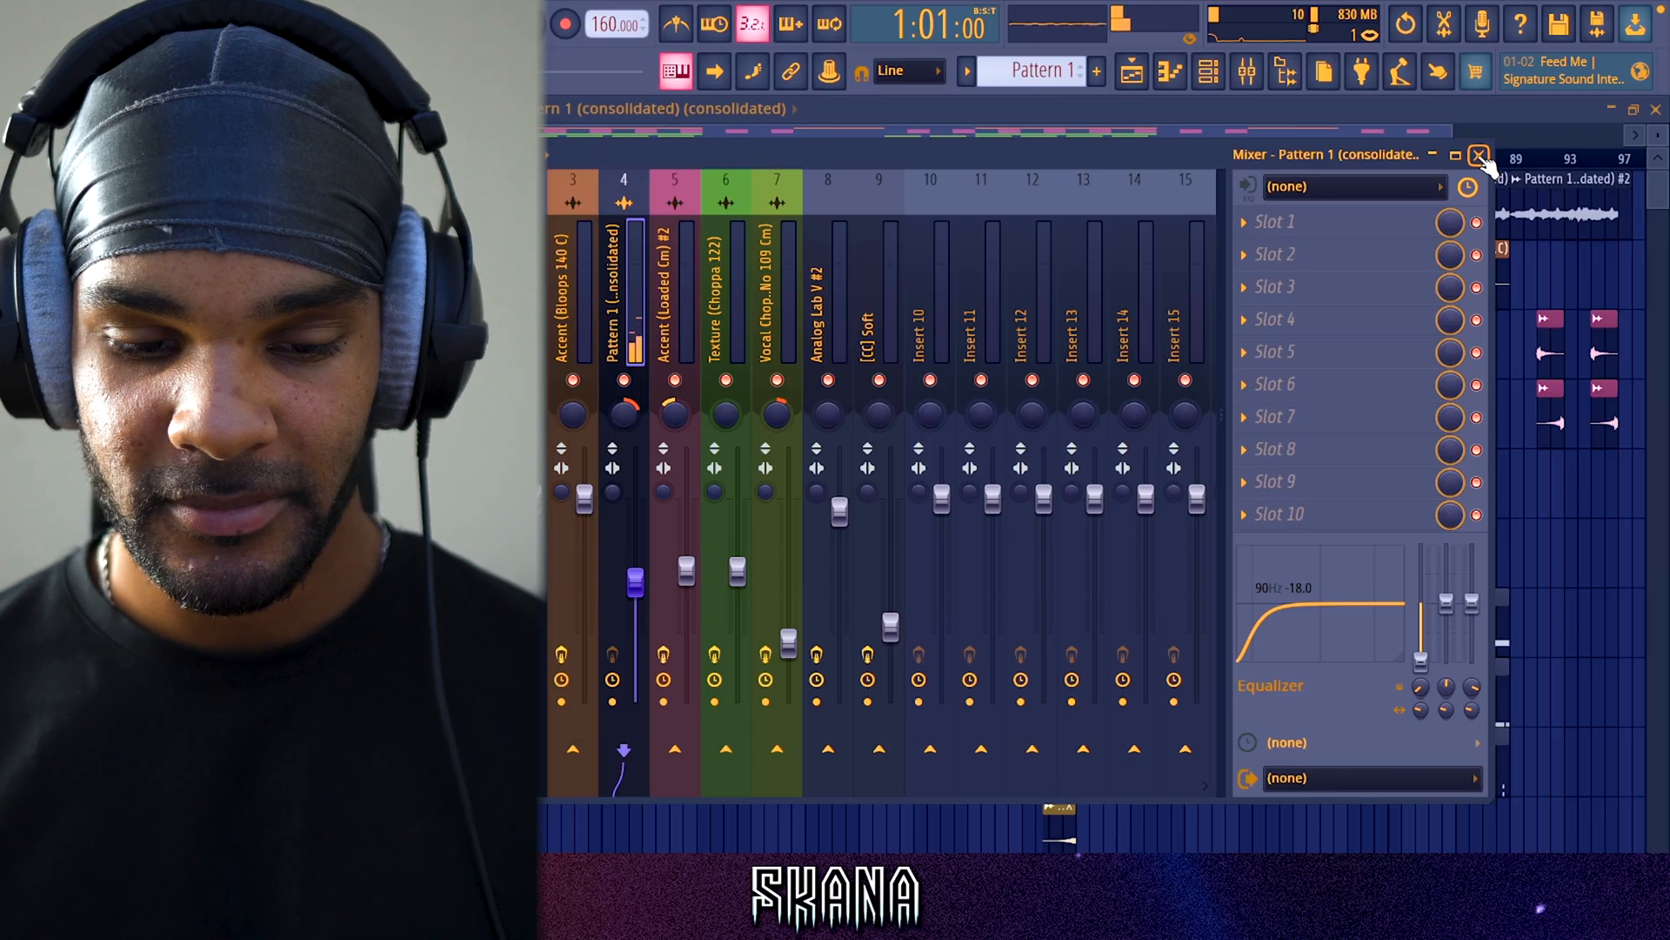
{"action": "left_click", "coordinate": [1479, 155]}
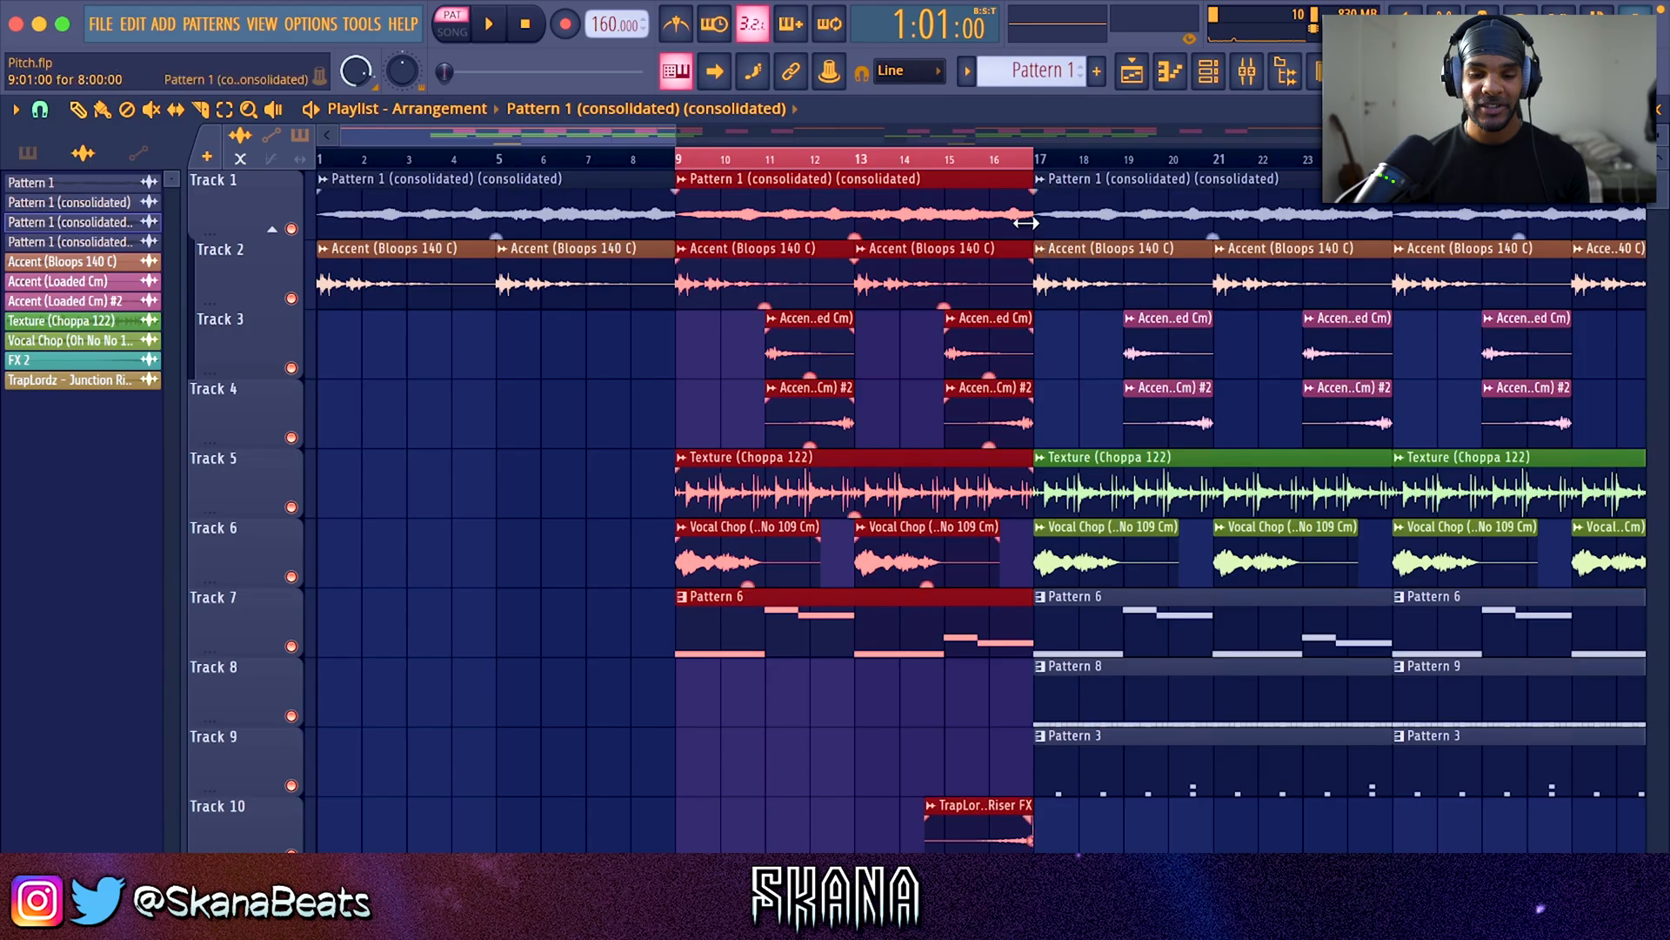
Inspect the ValhallaVintageVerb on the Accent (Bloops) mixer track and the Fruity parametric EQ 2 and SuperVHS on the Texture track.
{"action": "scroll", "coordinate": [1025, 223], "scroll_direction": "up", "scroll_amount": 2}
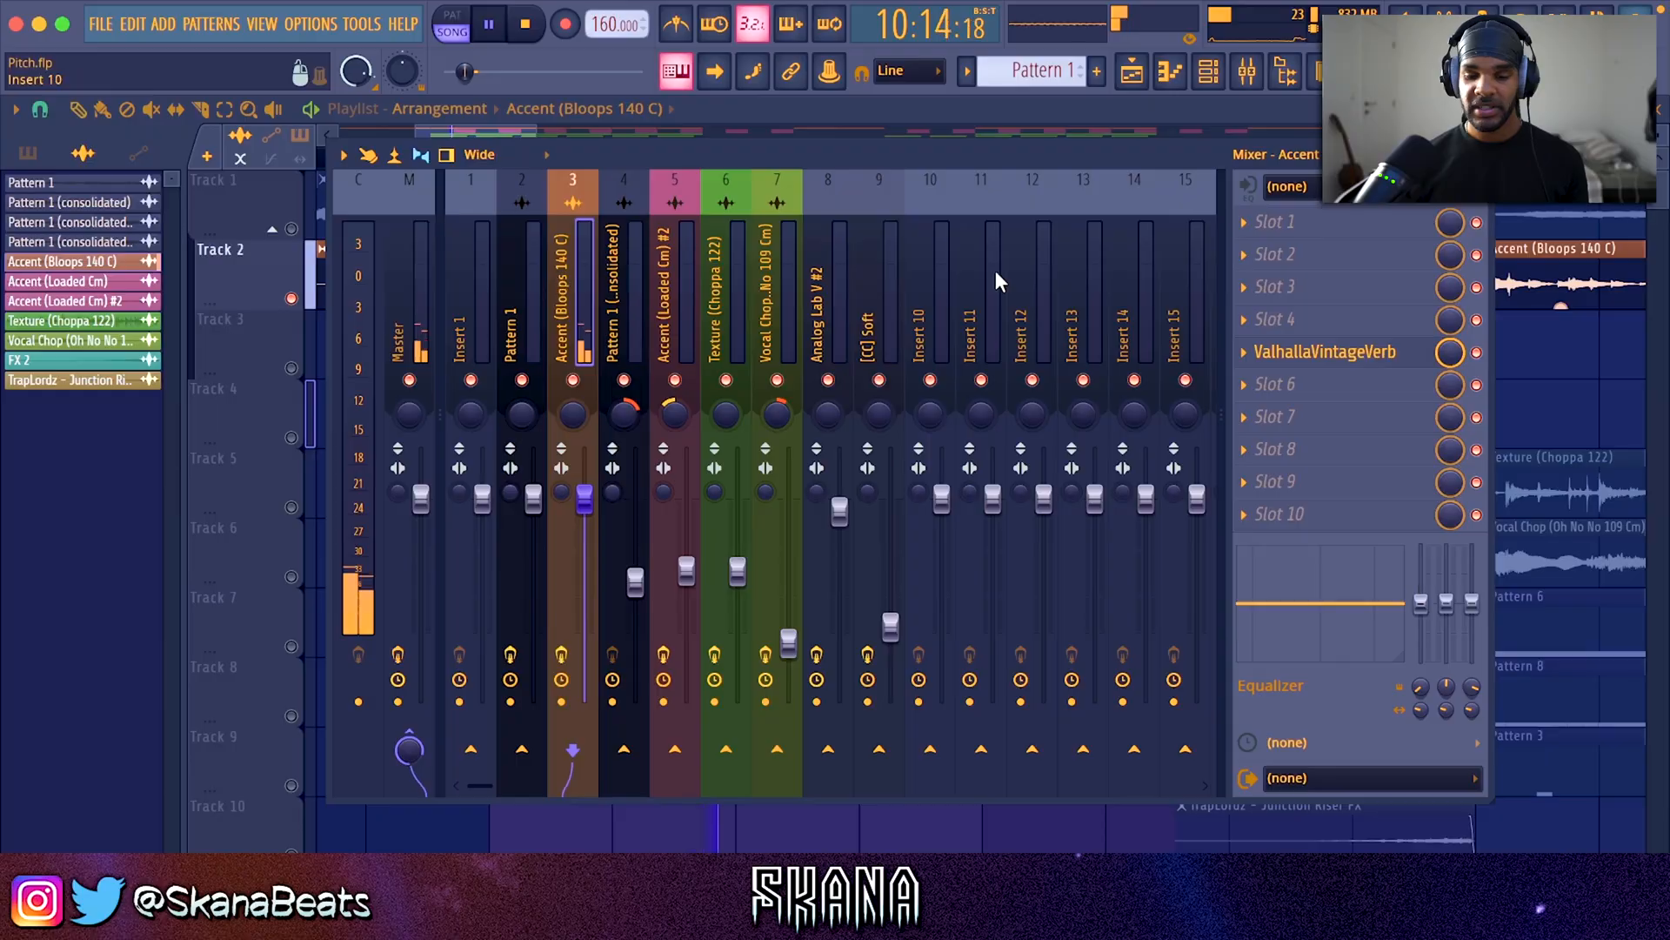
{"action": "left_click", "coordinate": [1358, 352]}
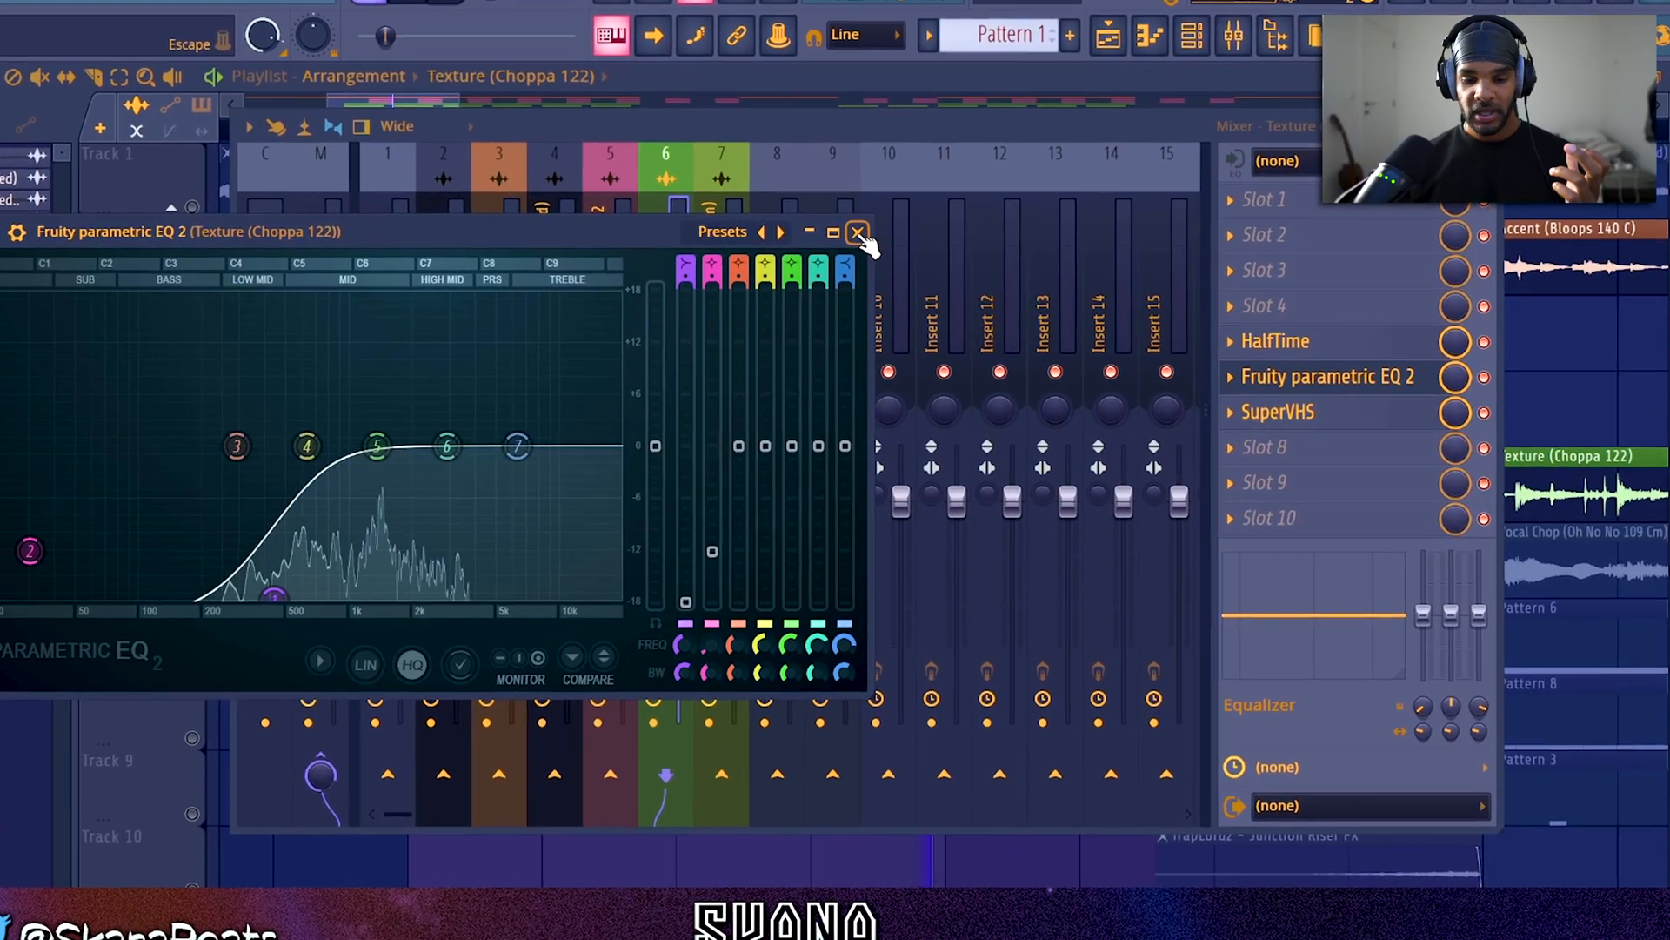
{"action": "left_click", "coordinate": [858, 233]}
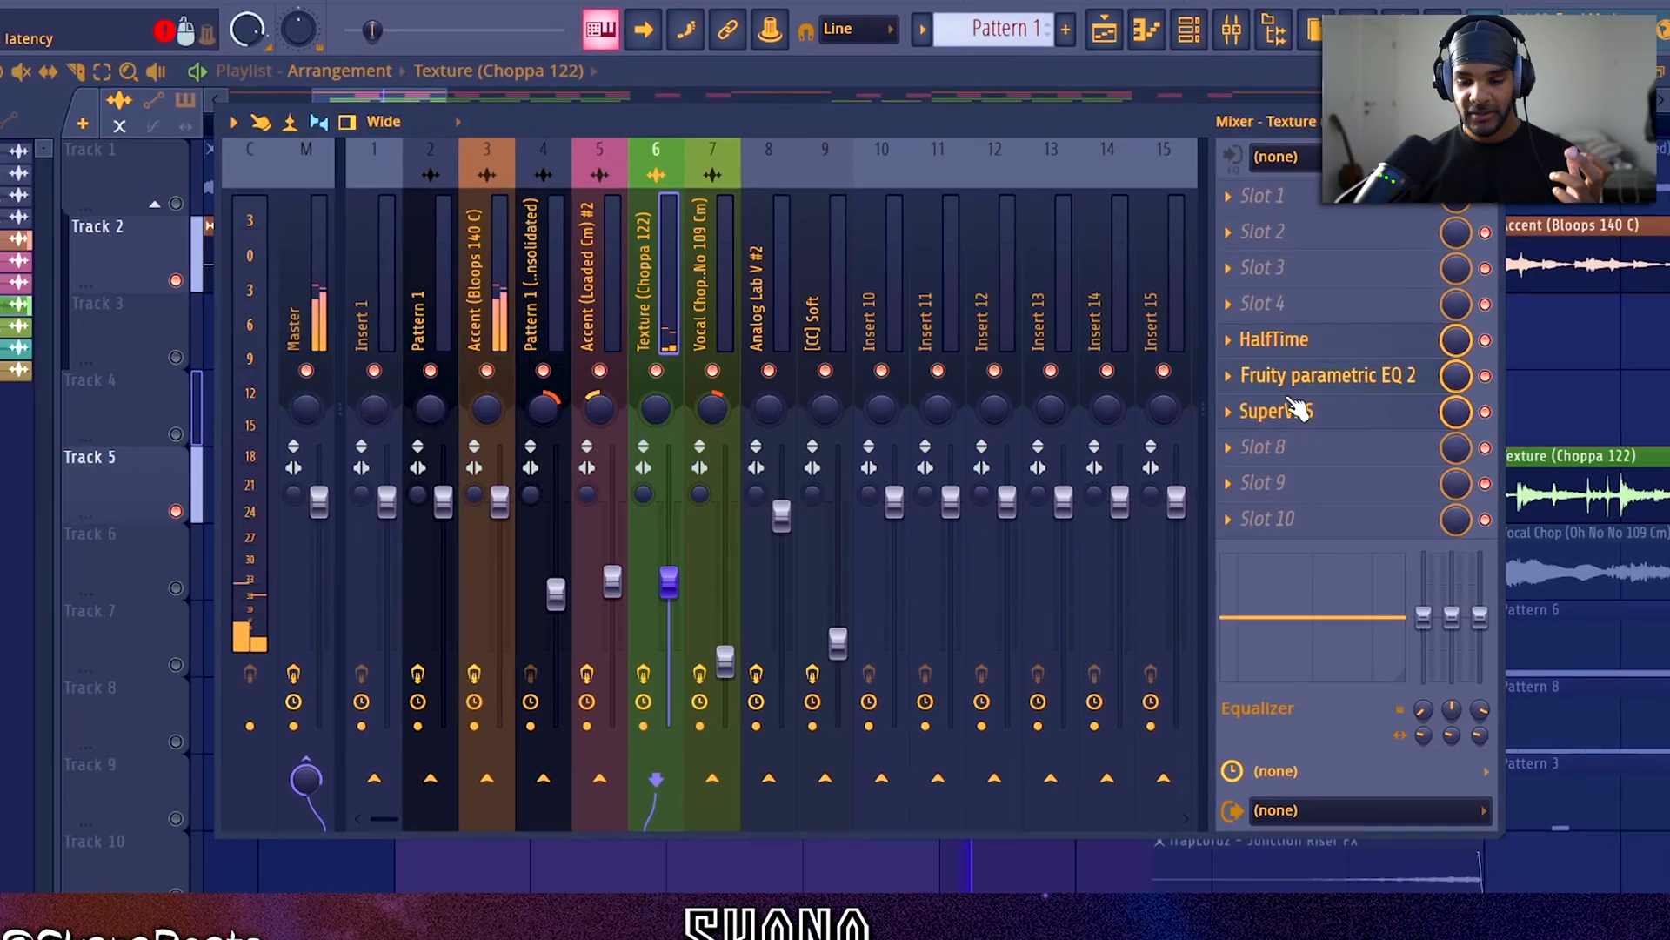
{"action": "left_click", "coordinate": [1287, 413]}
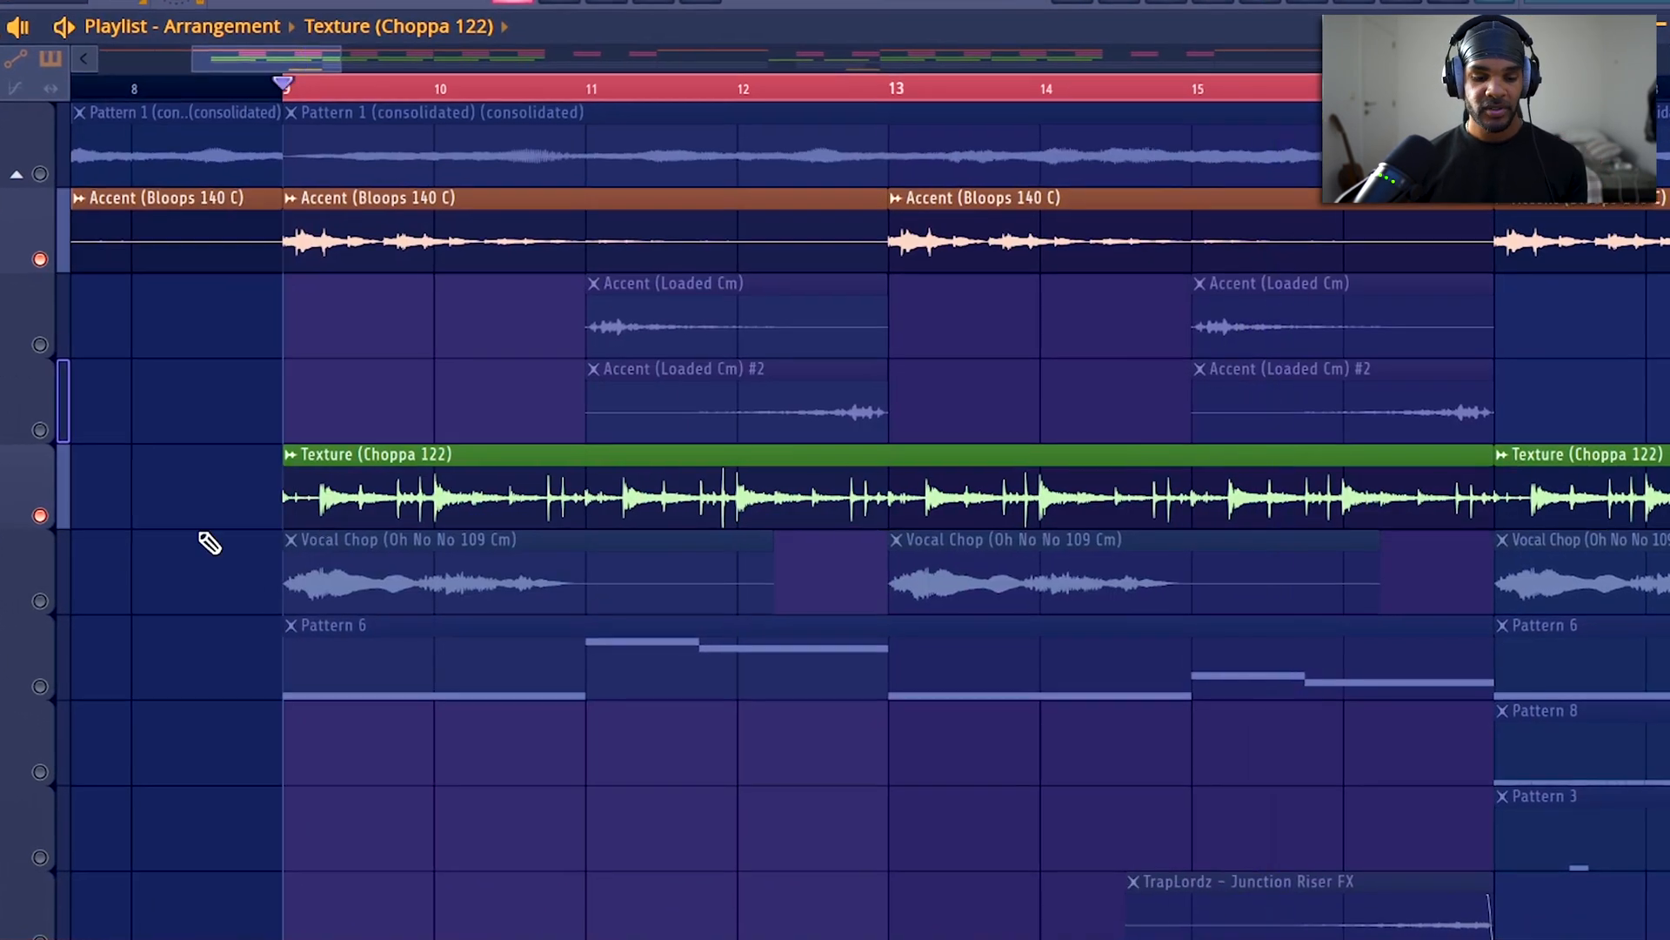
Unmute the Vocal Chop track, play it with the other layers, and check its clip settings and mixer effects.
{"action": "key", "text": "space"}
{"action": "left_click", "coordinate": [56, 599]}
{"action": "left_click", "coordinate": [431, 580]}
{"action": "key", "text": "space"}
{"action": "double_click", "coordinate": [488, 595]}
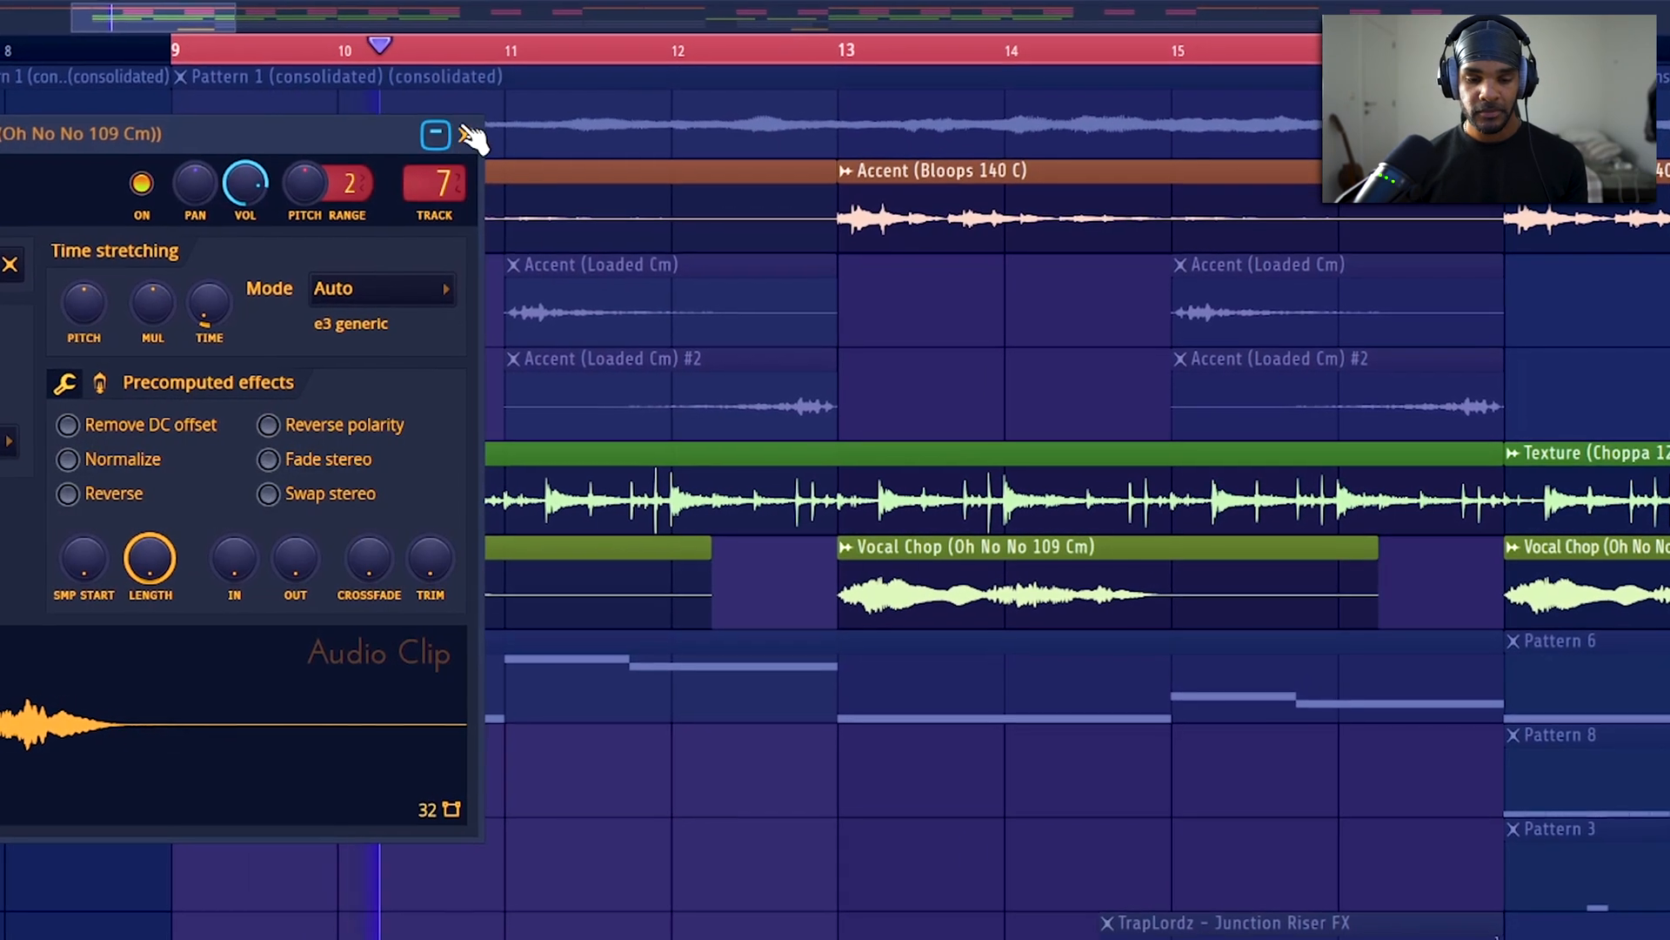
{"action": "left_click", "coordinate": [476, 138]}
{"action": "key", "text": "F9"}
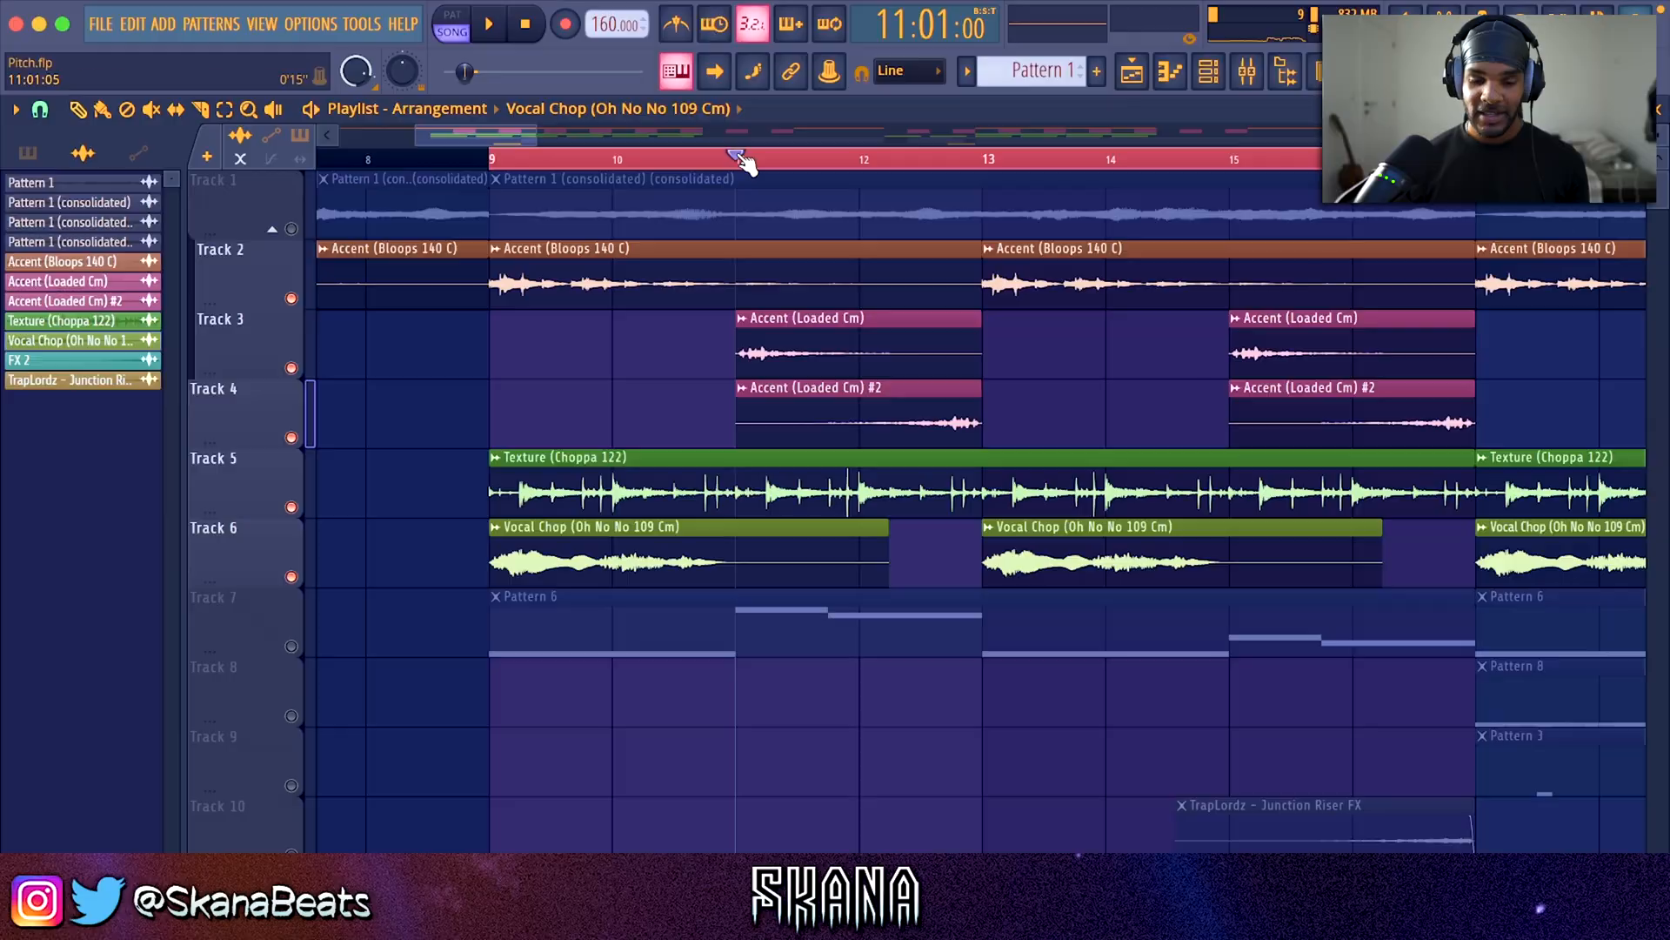
Check the audio clip settings of the Accent (Loaded Cm) clip and its #2 copy on the track below.
{"action": "double_click", "coordinate": [855, 345]}
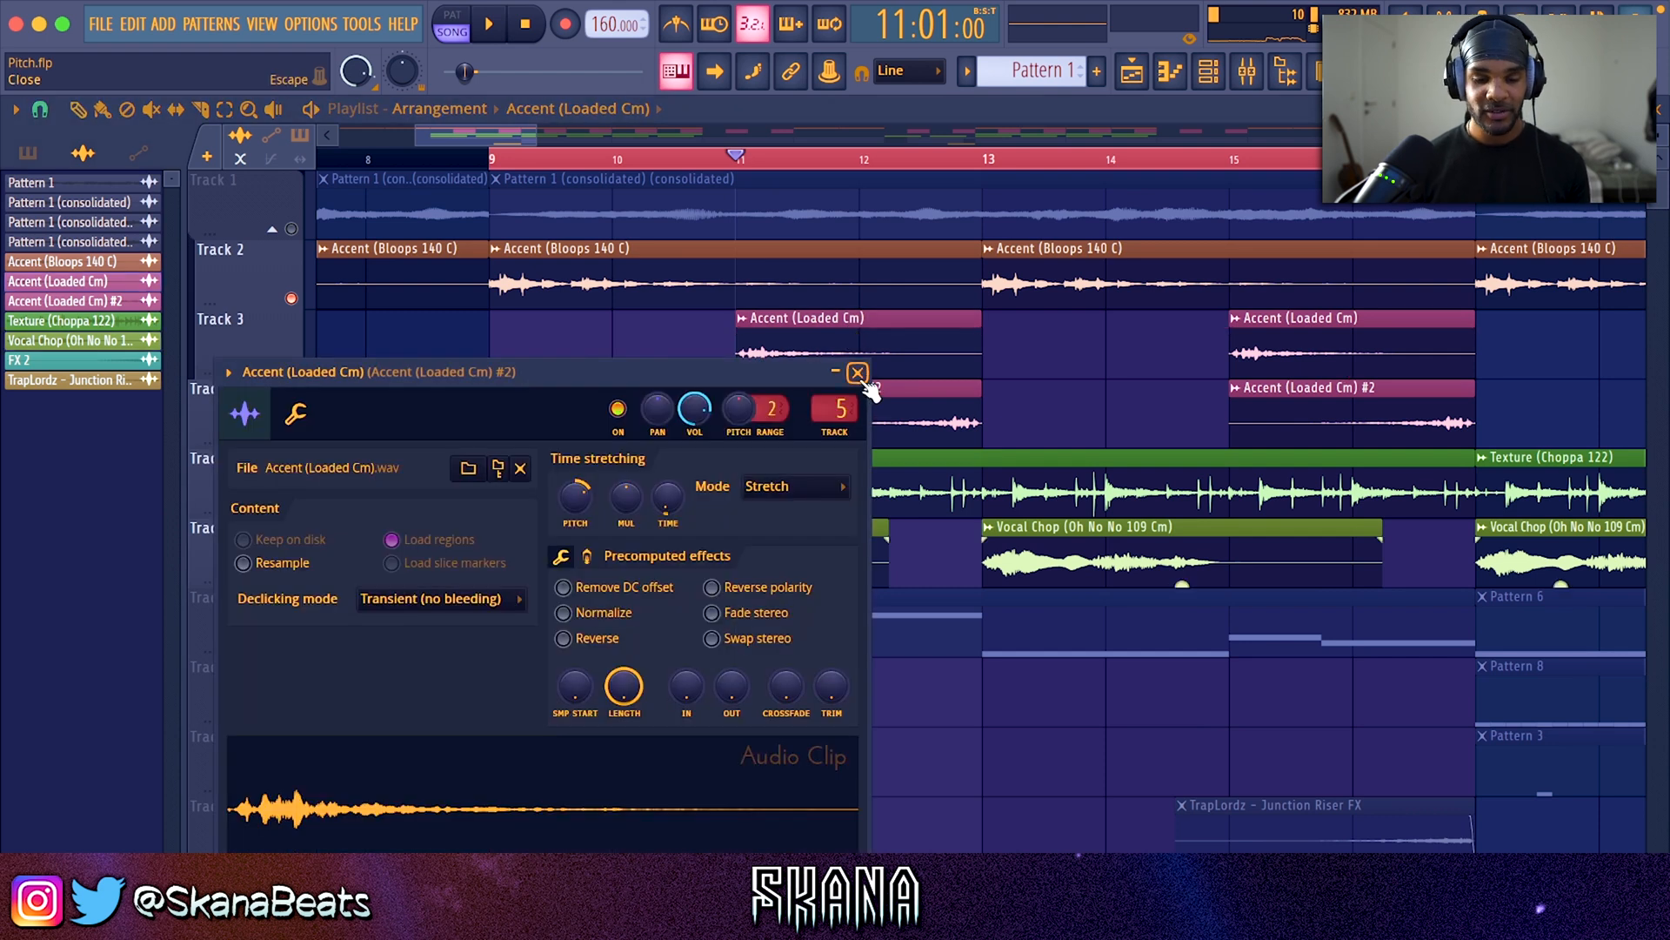
{"action": "left_click", "coordinate": [857, 373]}
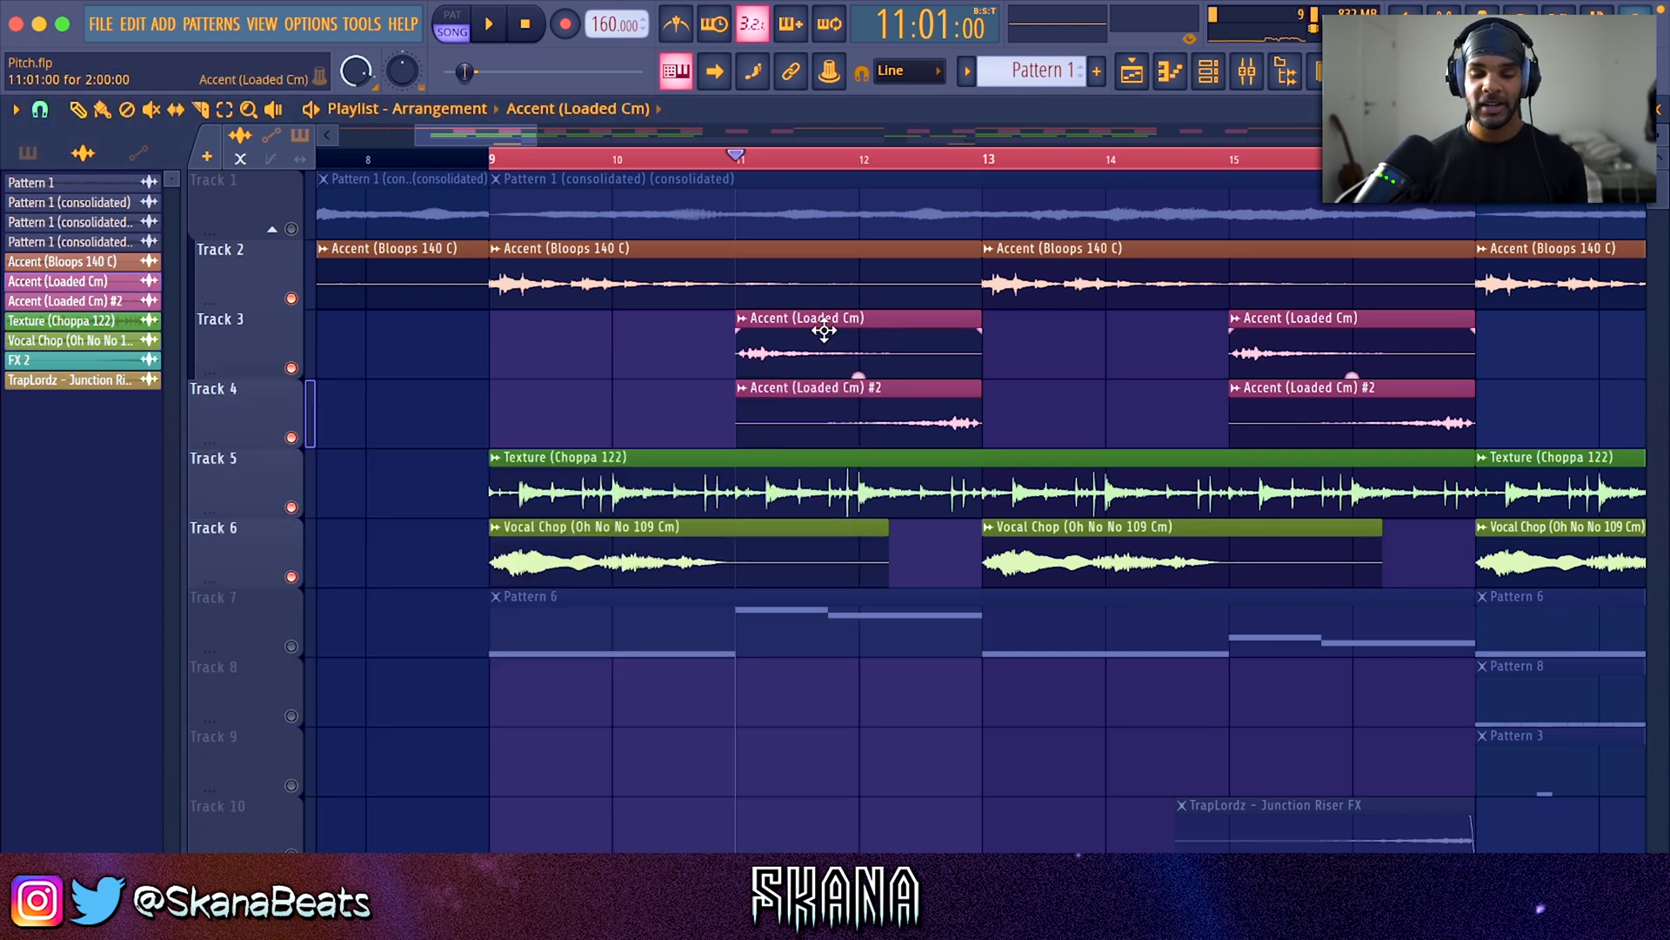
{"action": "double_click", "coordinate": [924, 399]}
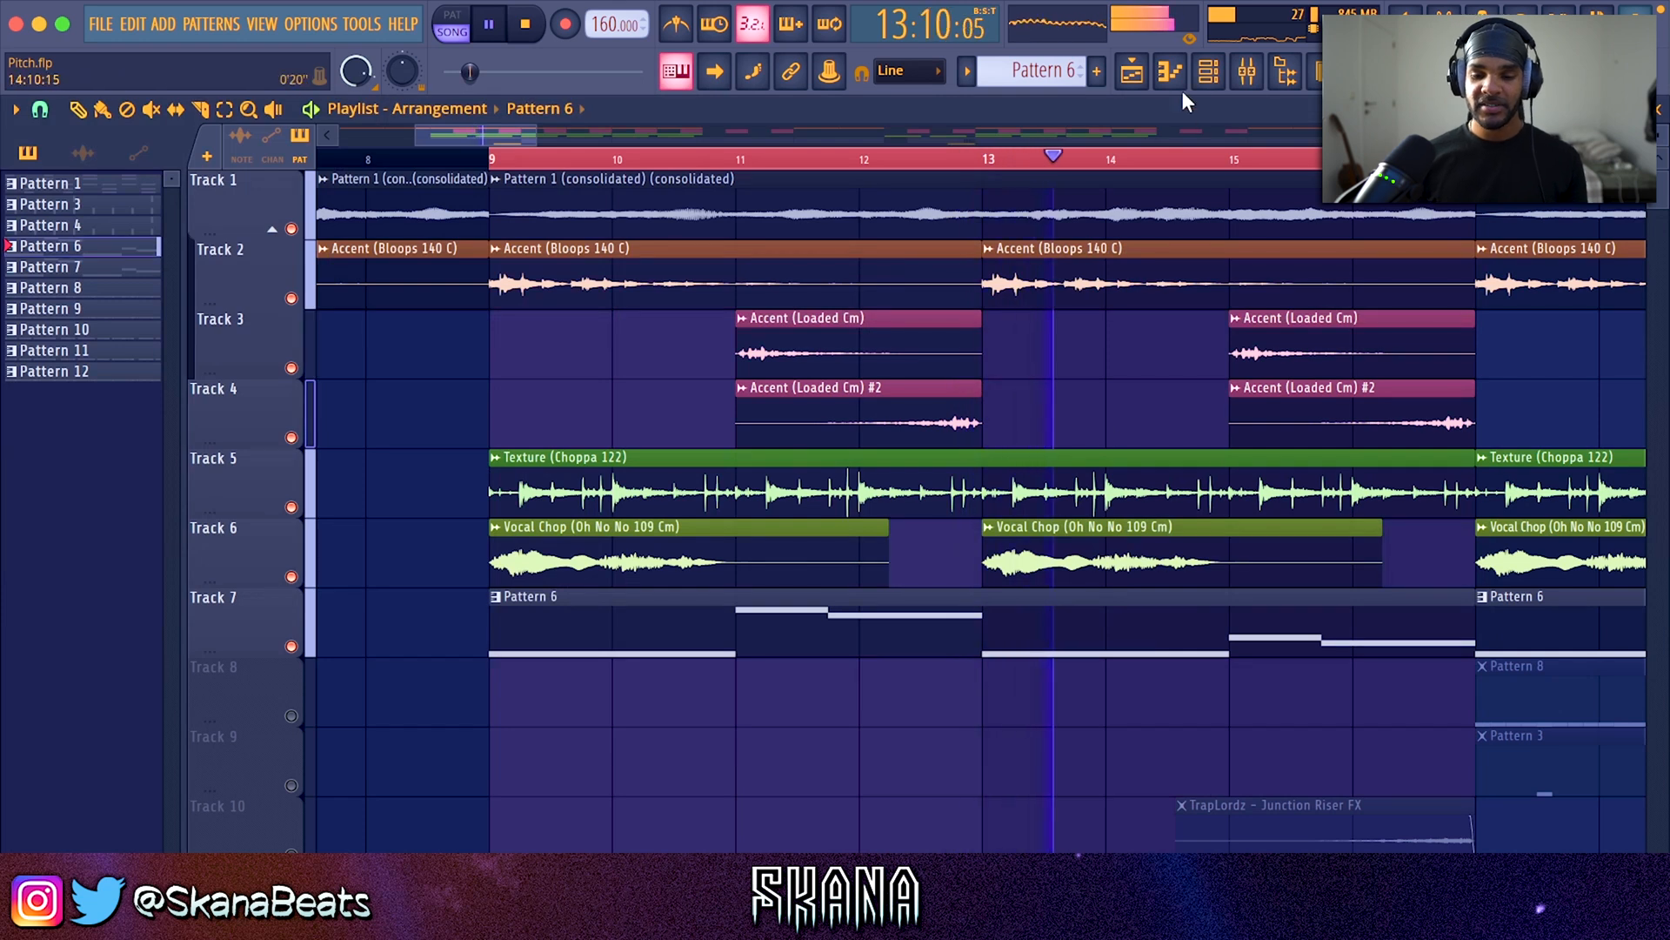
Inspect the preset loaded in the Analog Lab V #2 instrument that plays Pattern 6.
{"action": "left_click", "coordinate": [1209, 71]}
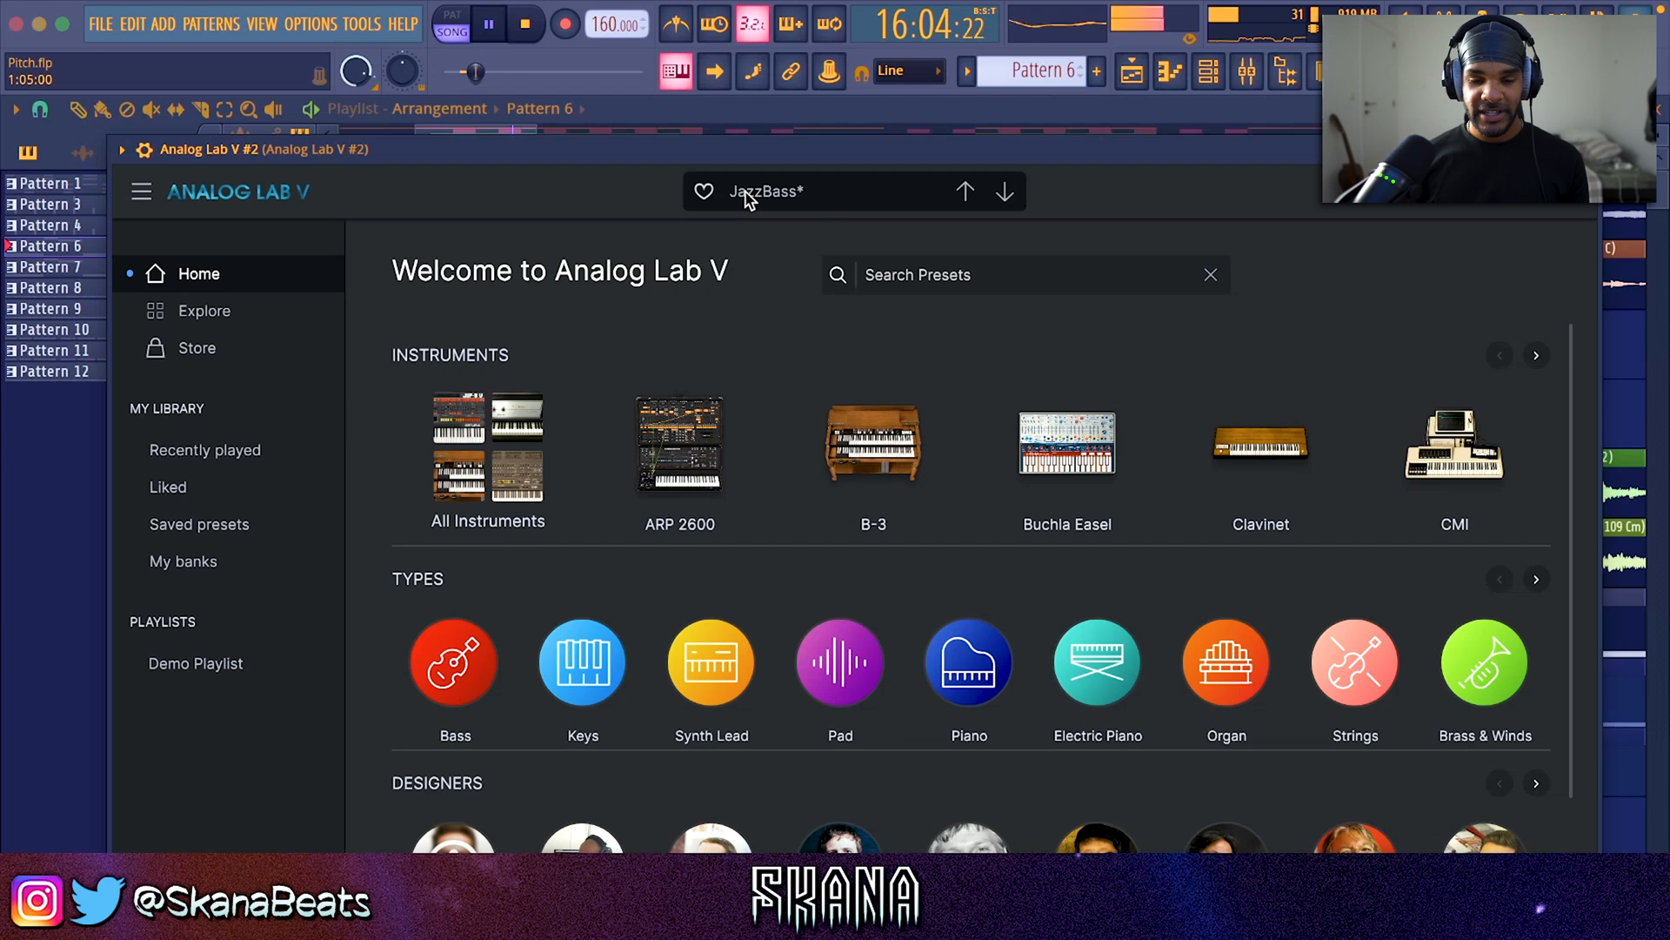
{"action": "left_click", "coordinate": [1592, 149]}
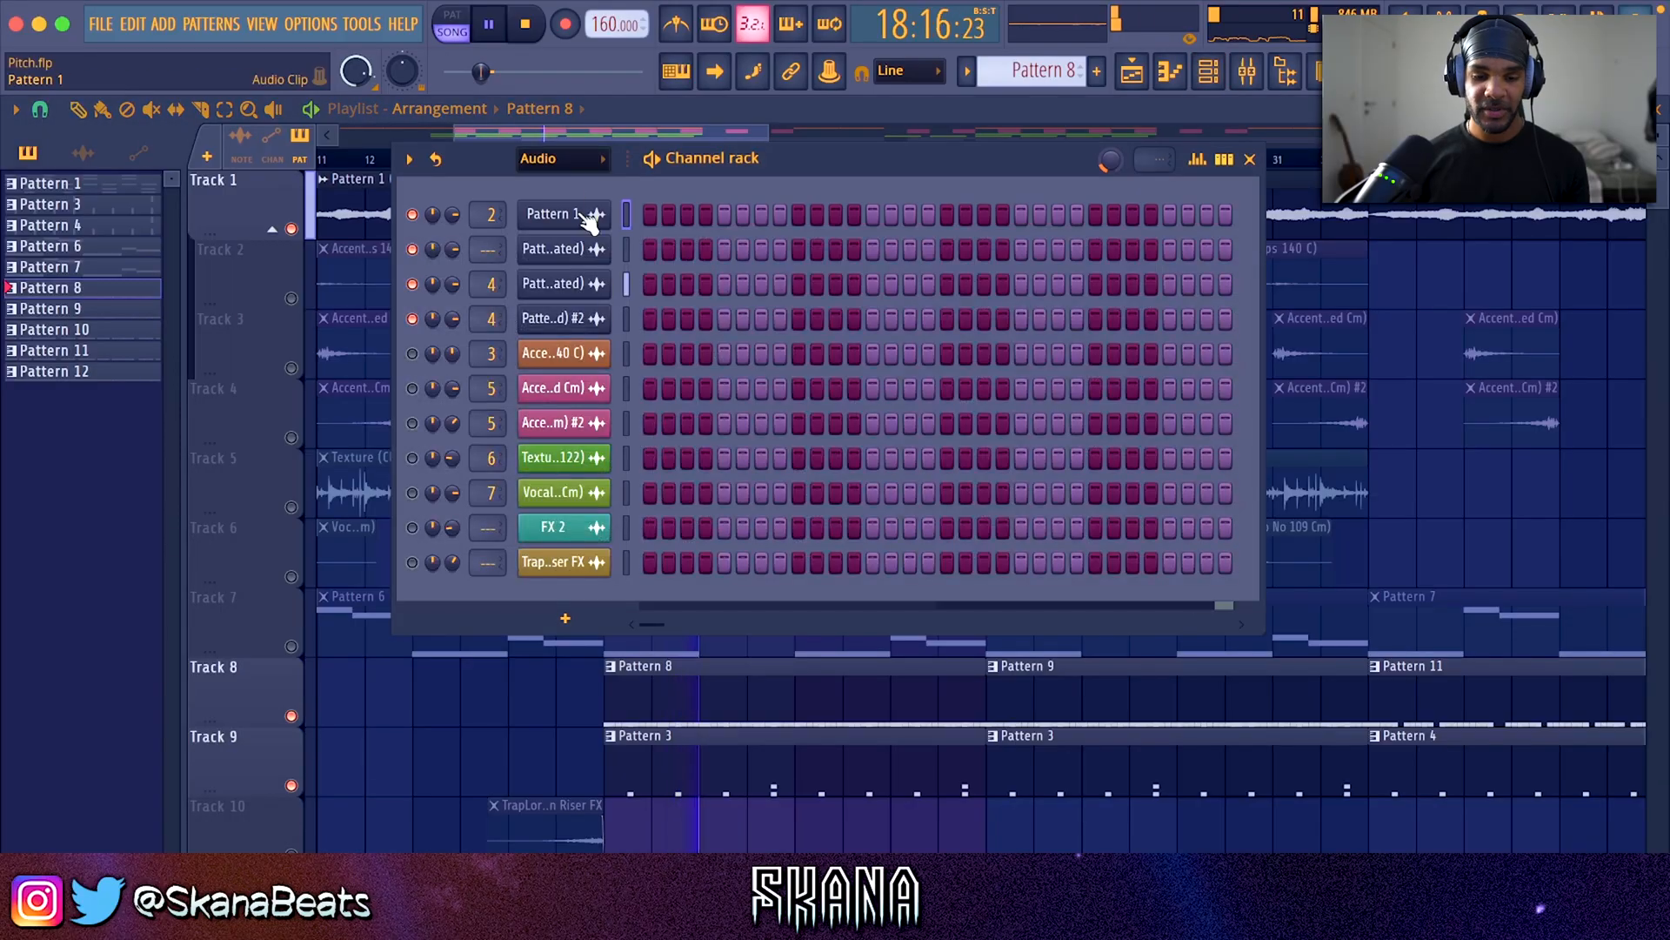
Go through Pattern 8's percussion channels and inspect the Perc (Knock Knock) sample.
{"action": "left_click", "coordinate": [574, 236]}
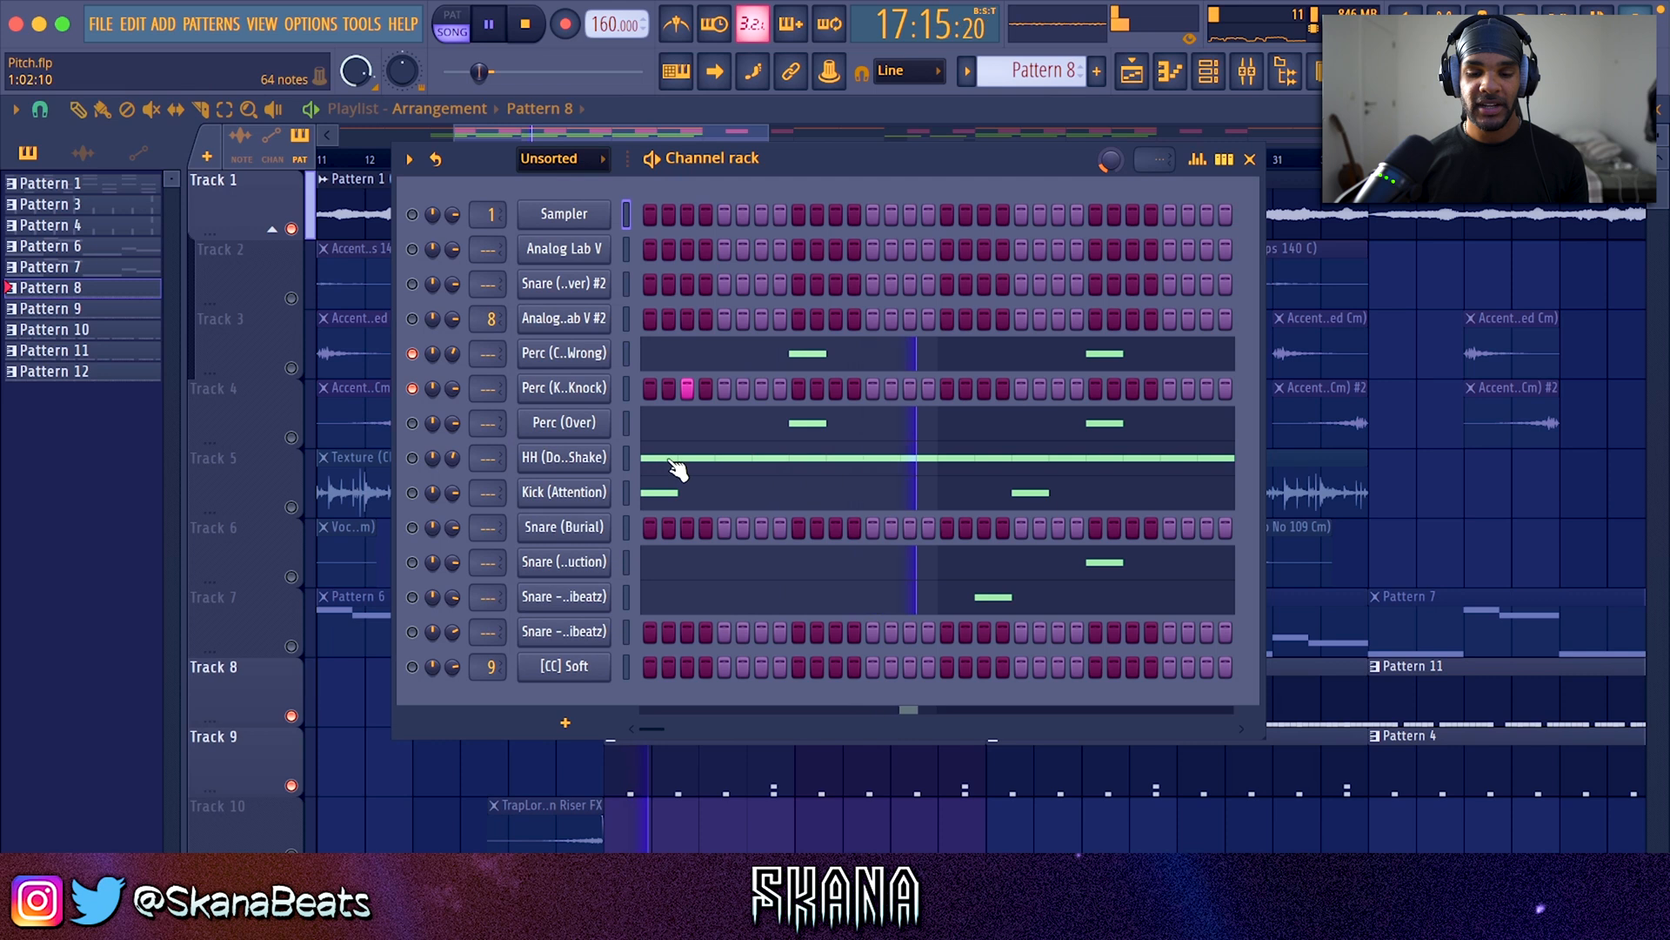
{"action": "left_click", "coordinate": [581, 400]}
{"action": "key", "text": "space"}
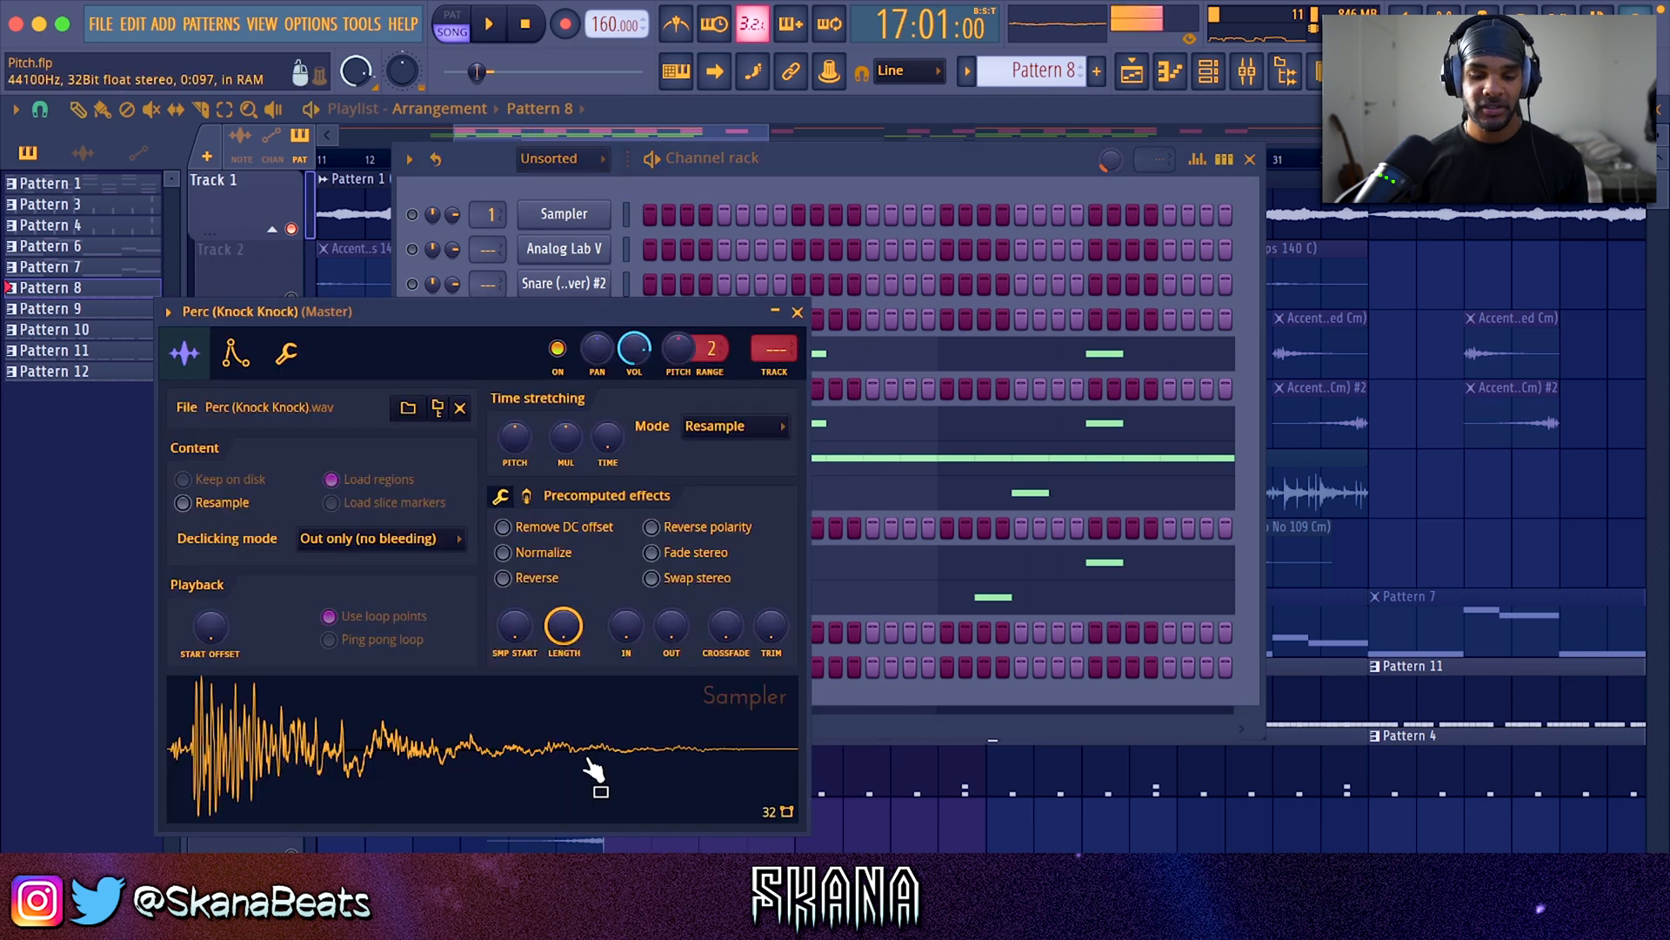
{"action": "key", "text": "Escape"}
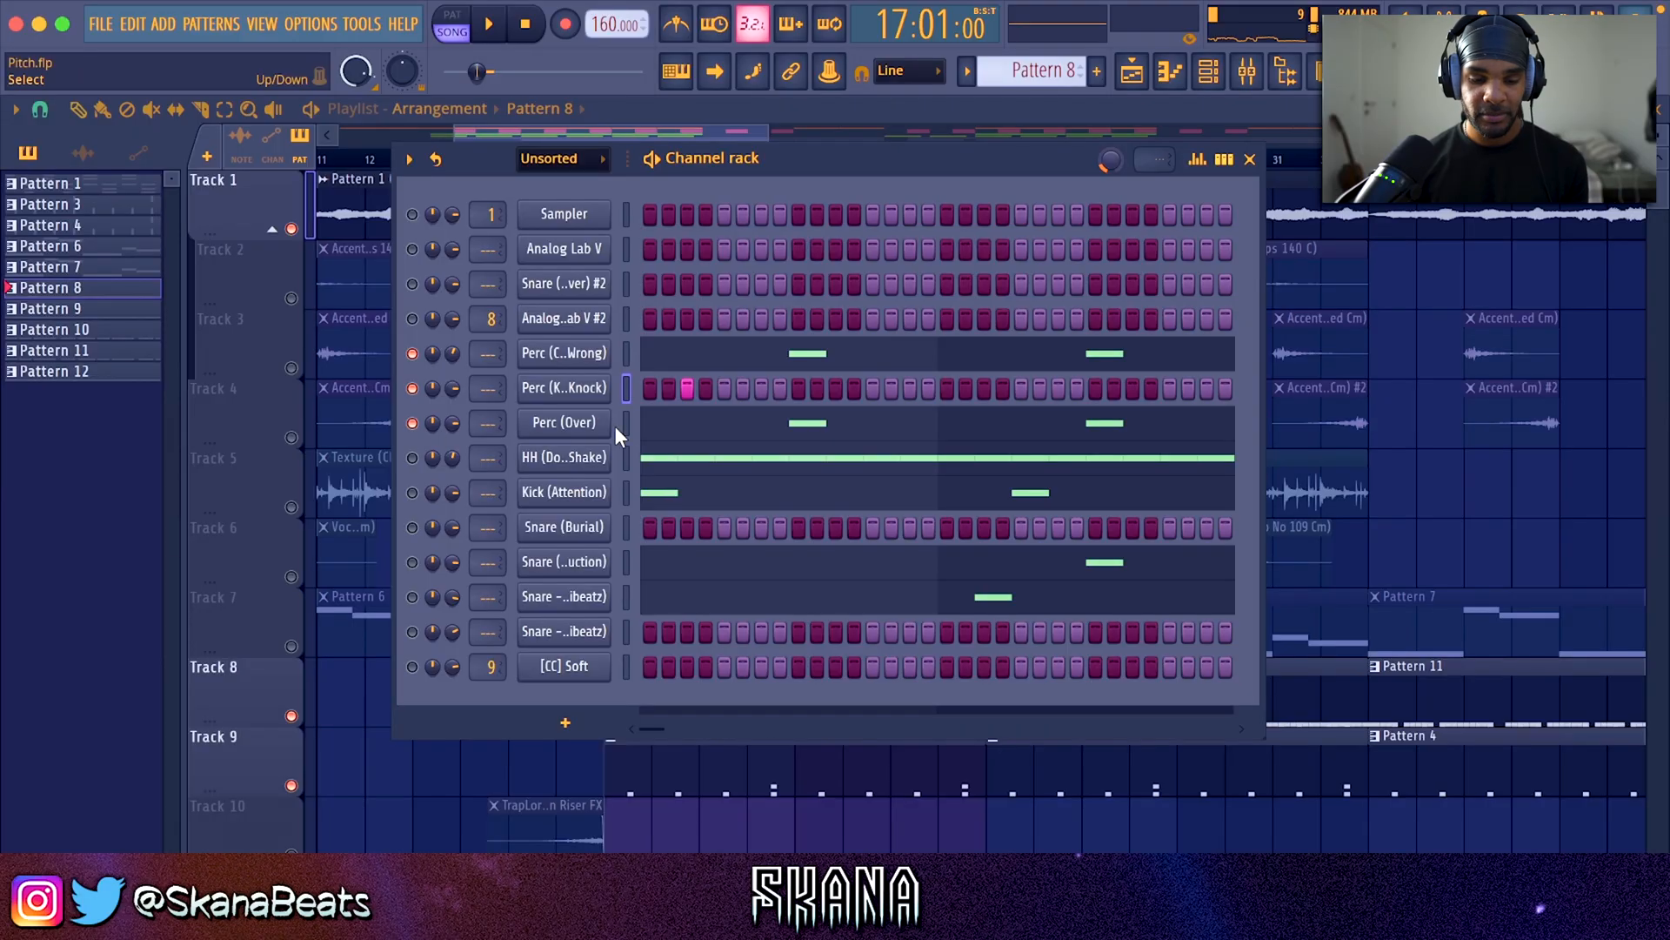
Inspect the Perc (Over) sample in Pattern 8 and play the pattern with it.
{"action": "left_click", "coordinate": [593, 424]}
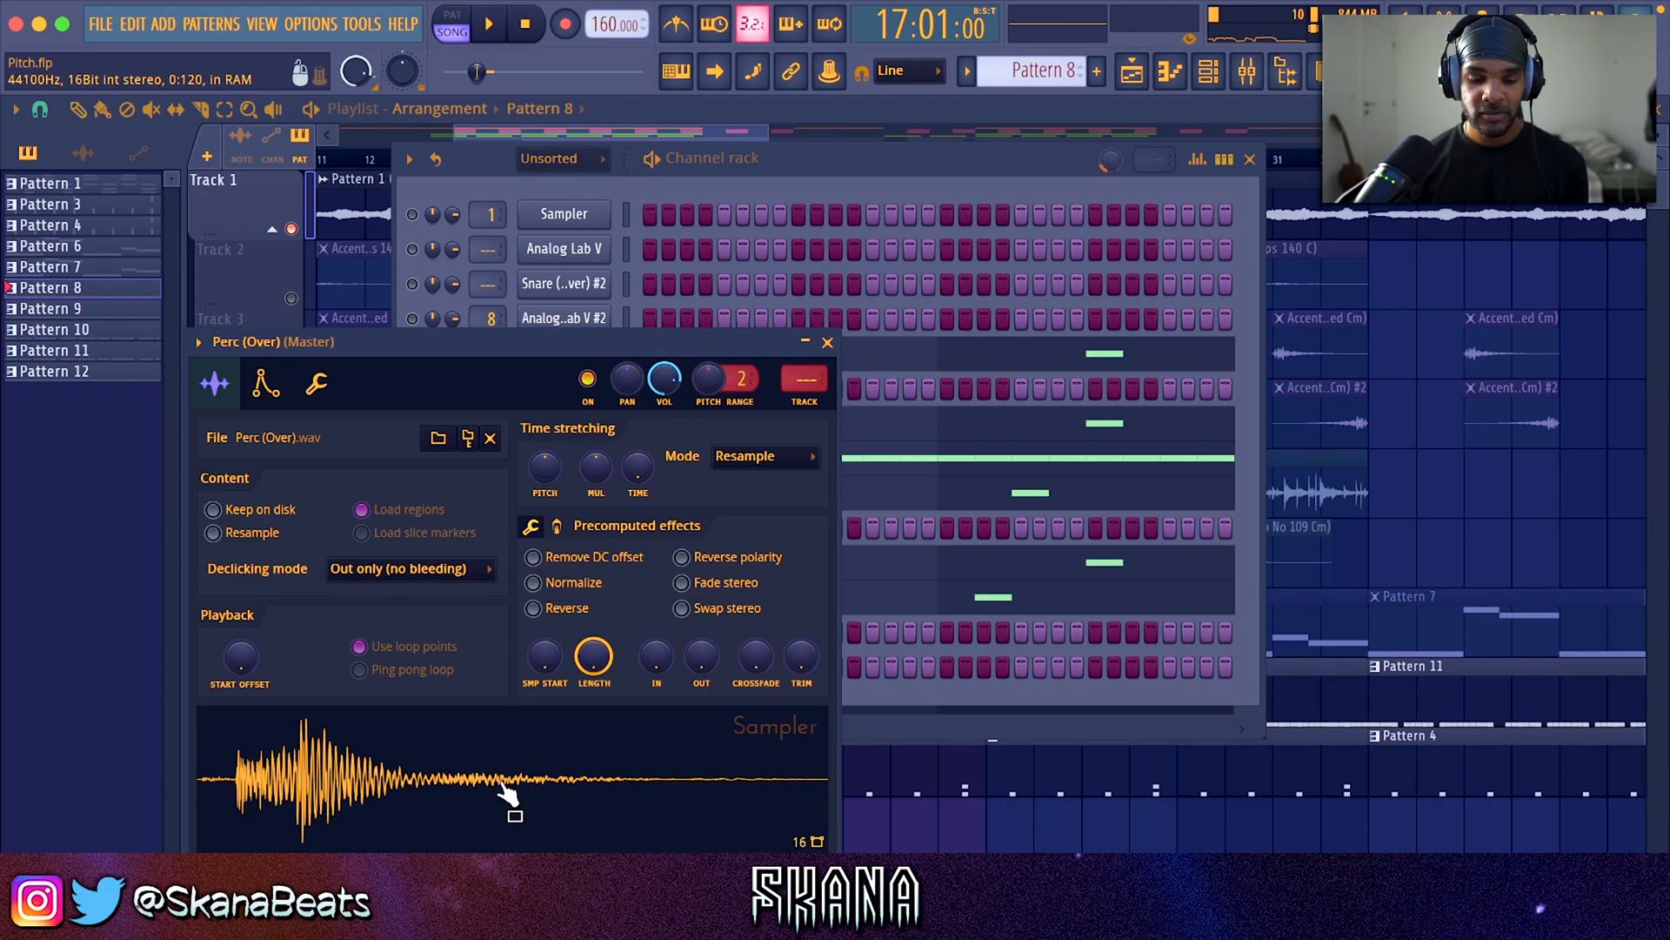
{"action": "left_click", "coordinate": [827, 342]}
{"action": "key", "text": "space"}
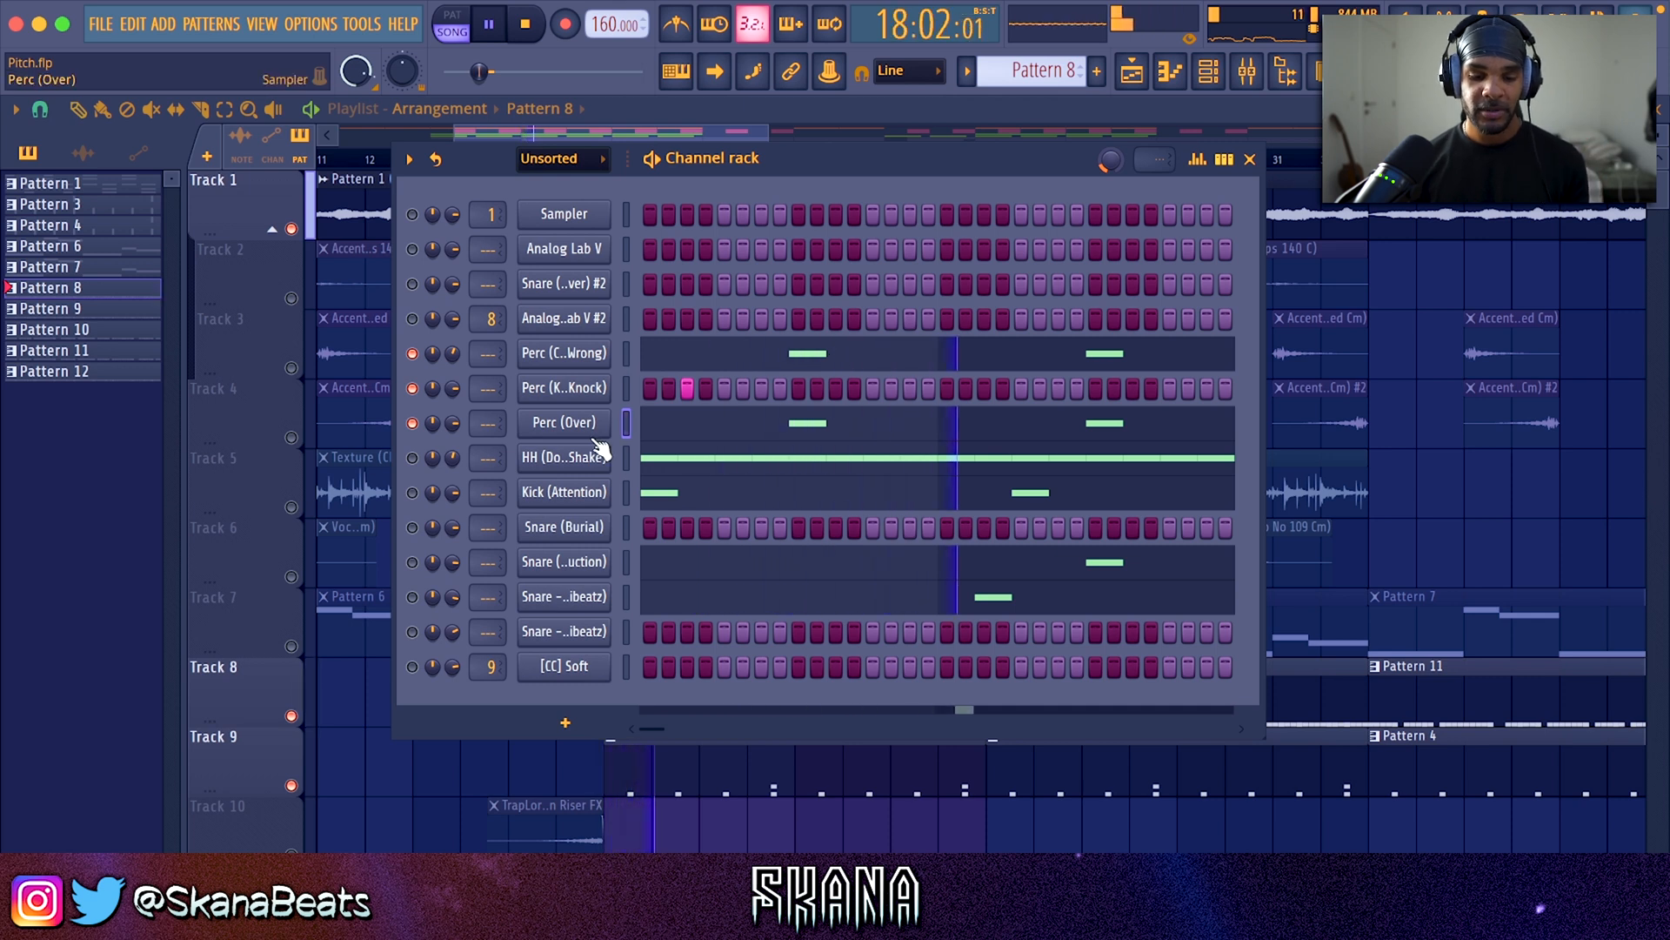
Review the HH (Double Shake) notes of Pattern 8 in the piano roll.
{"action": "left_click", "coordinate": [644, 457]}
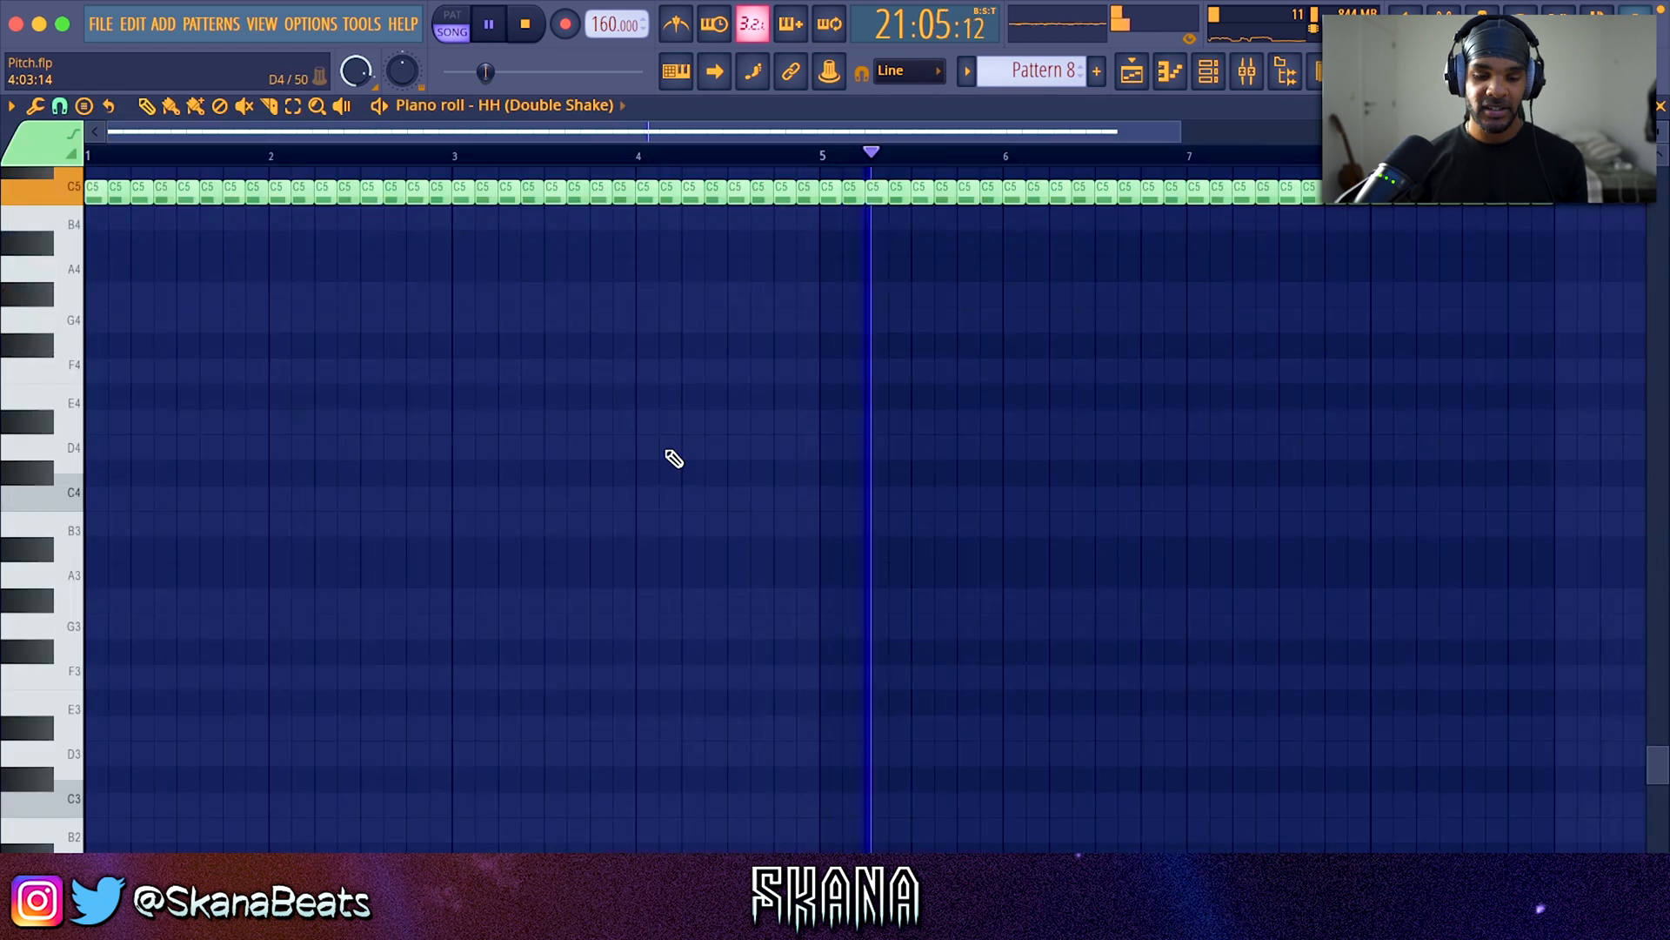
{"action": "scroll", "coordinate": [671, 459], "scroll_direction": "up", "scroll_amount": 5}
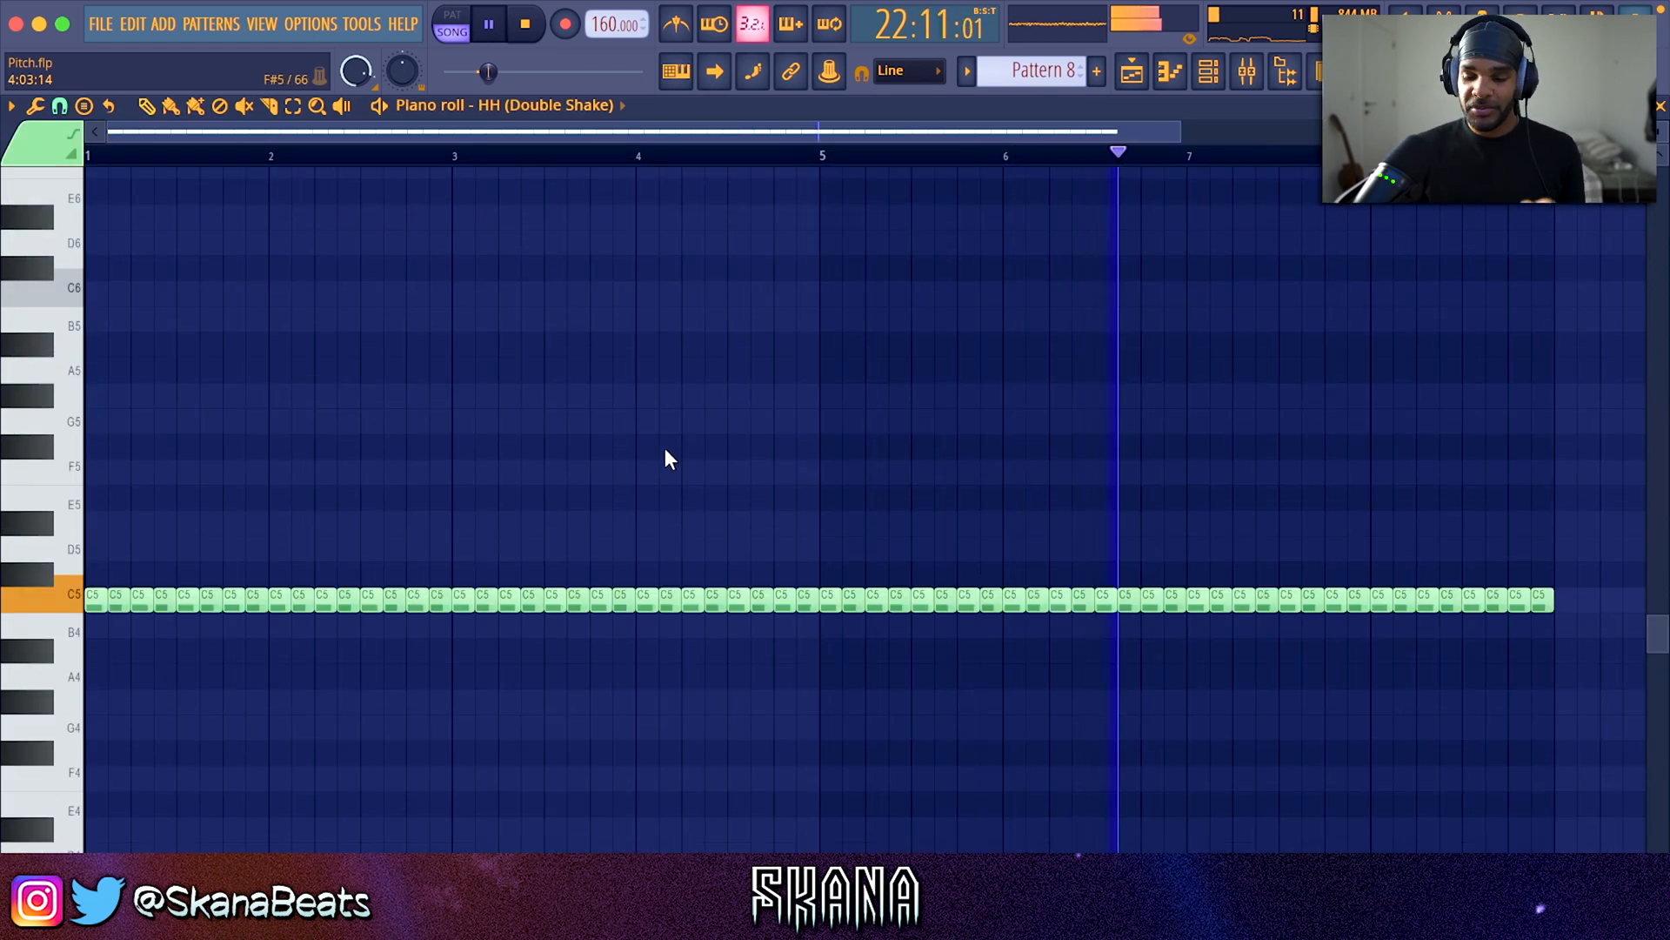
{"action": "left_click", "coordinate": [1661, 104]}
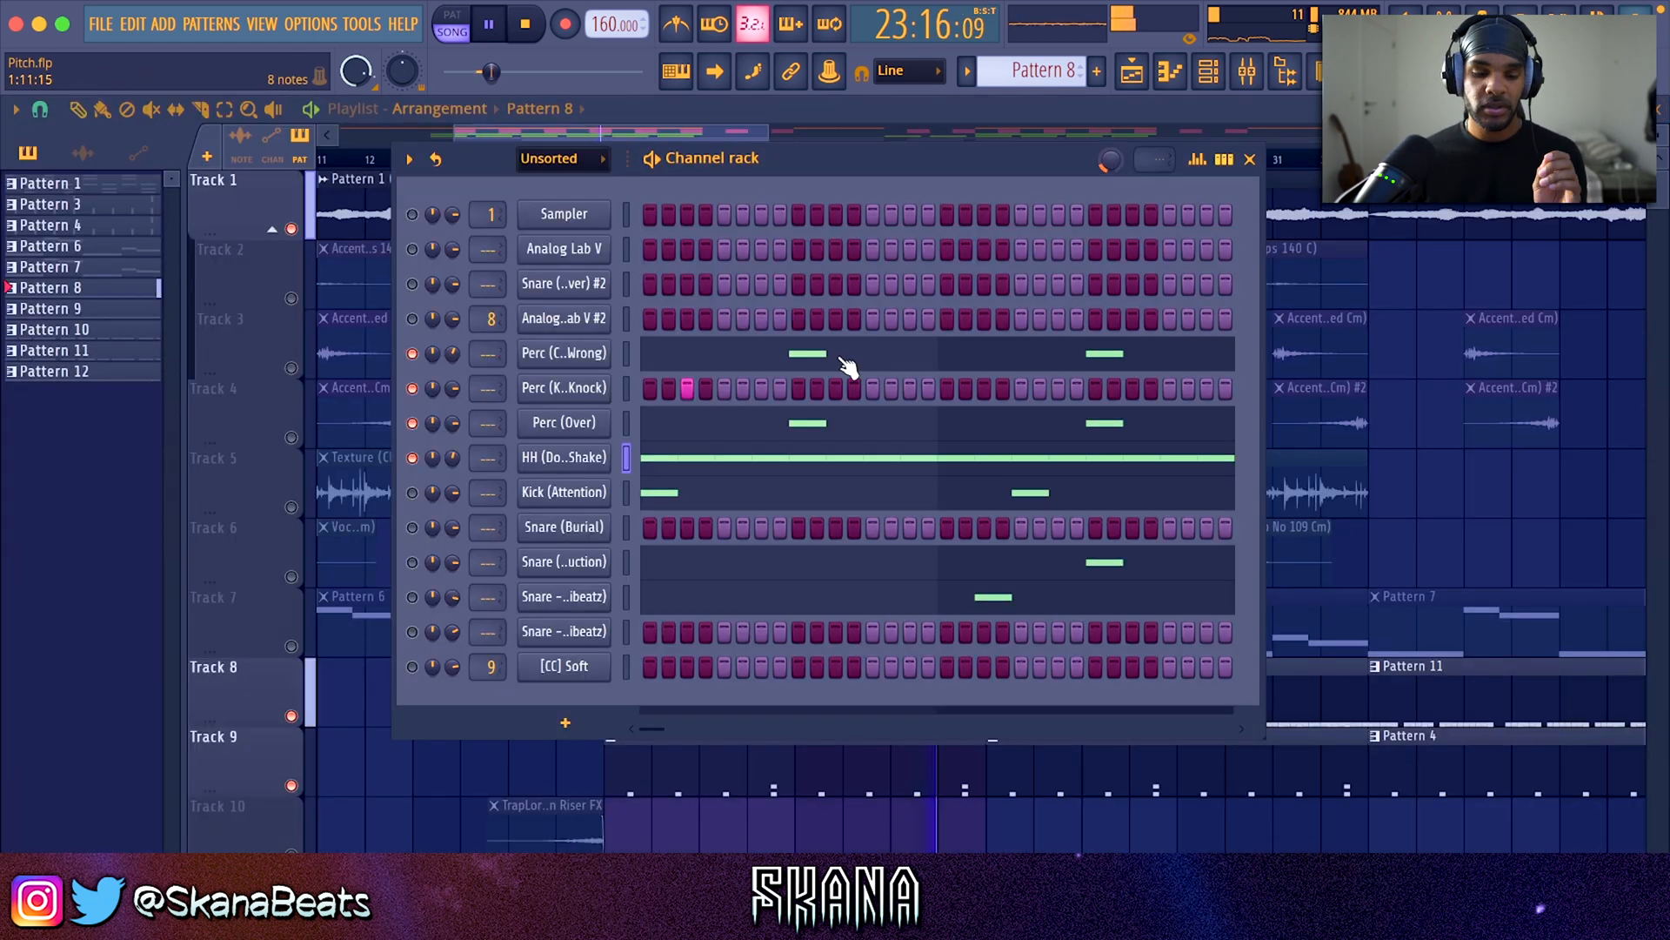
Review the Kick (Attention) and Snare (Construction) notes of Pattern 8 in the piano roll.
{"action": "left_click", "coordinate": [663, 503]}
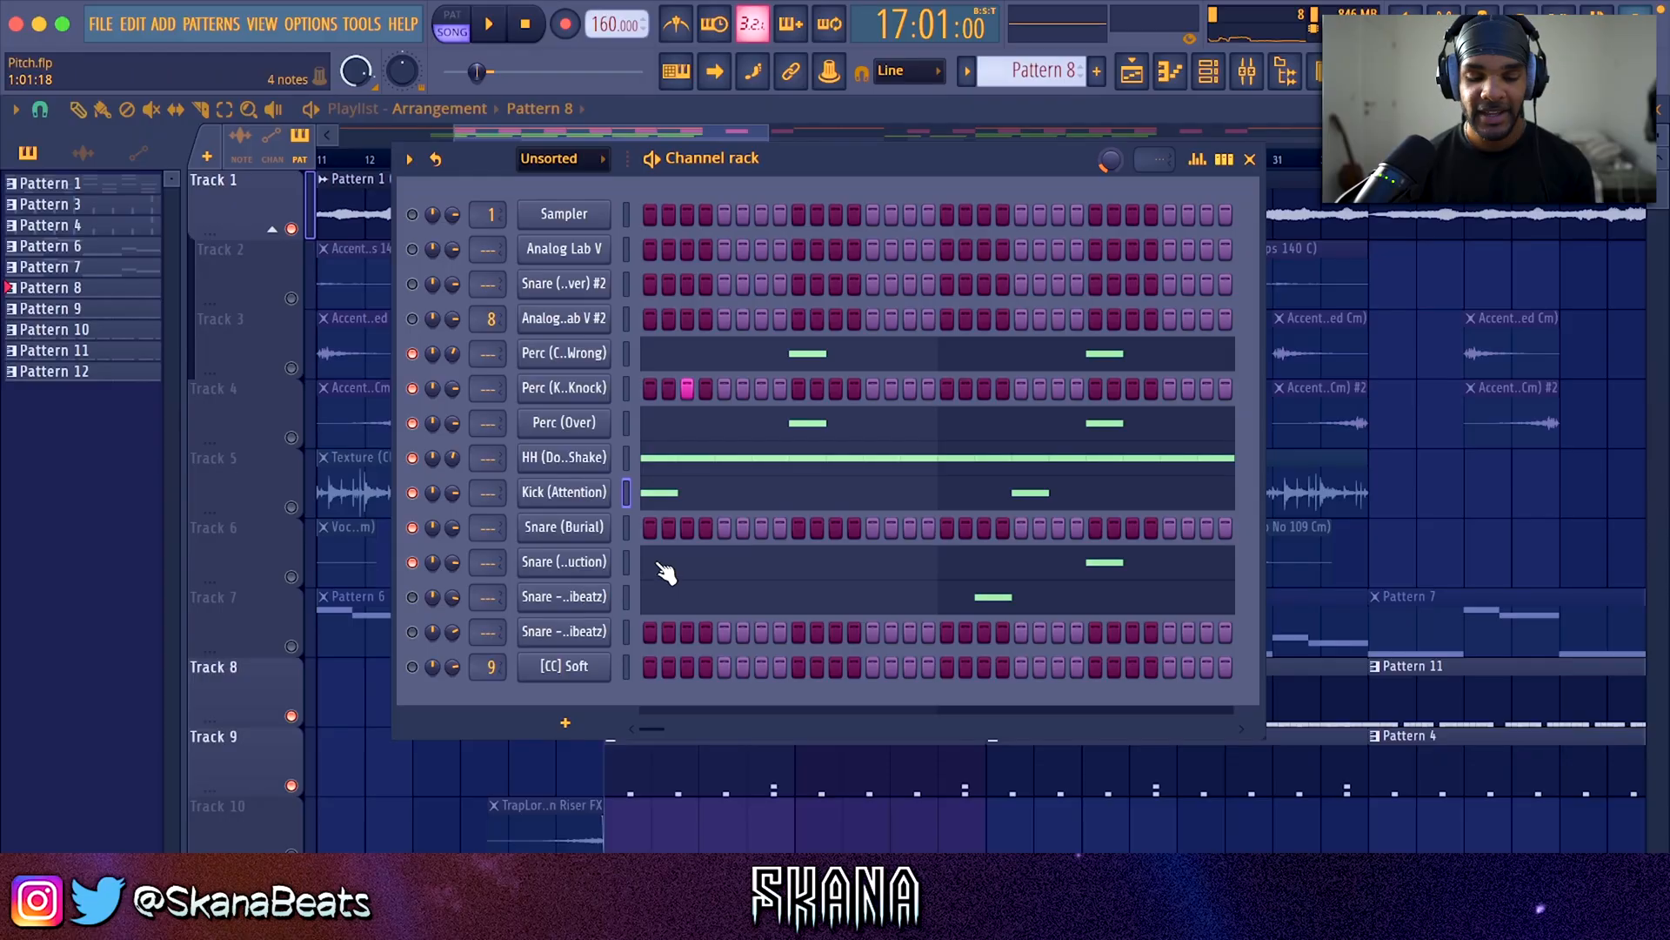
{"action": "key", "text": "F7"}
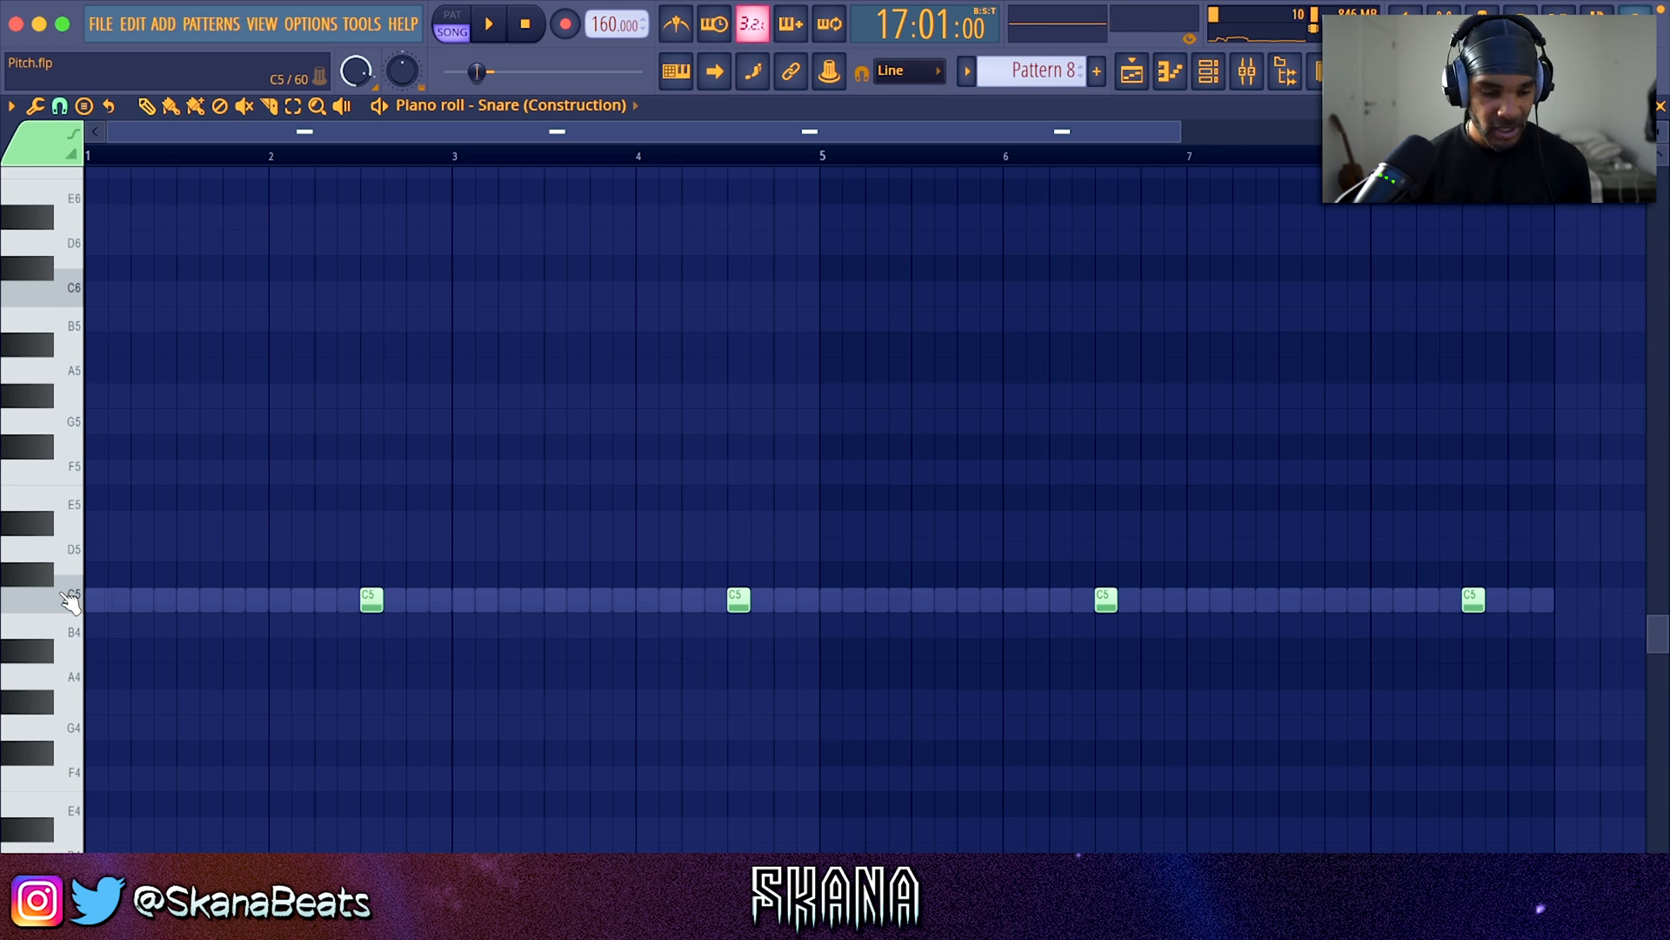
{"action": "key", "text": "F6"}
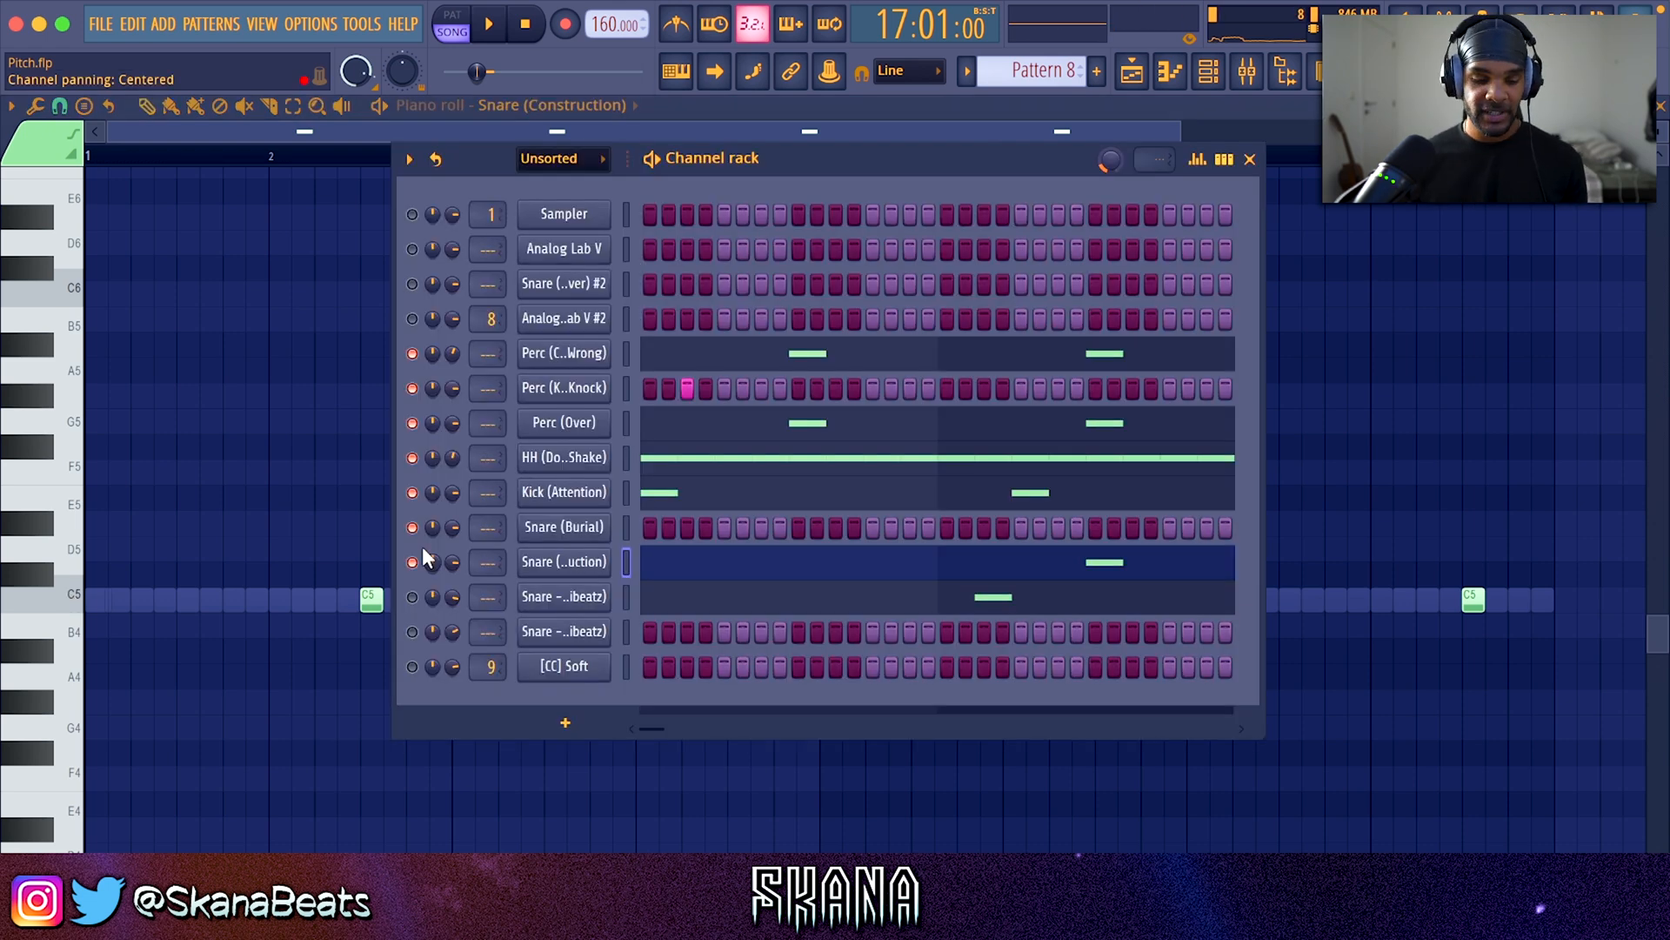
{"action": "key", "text": "F6"}
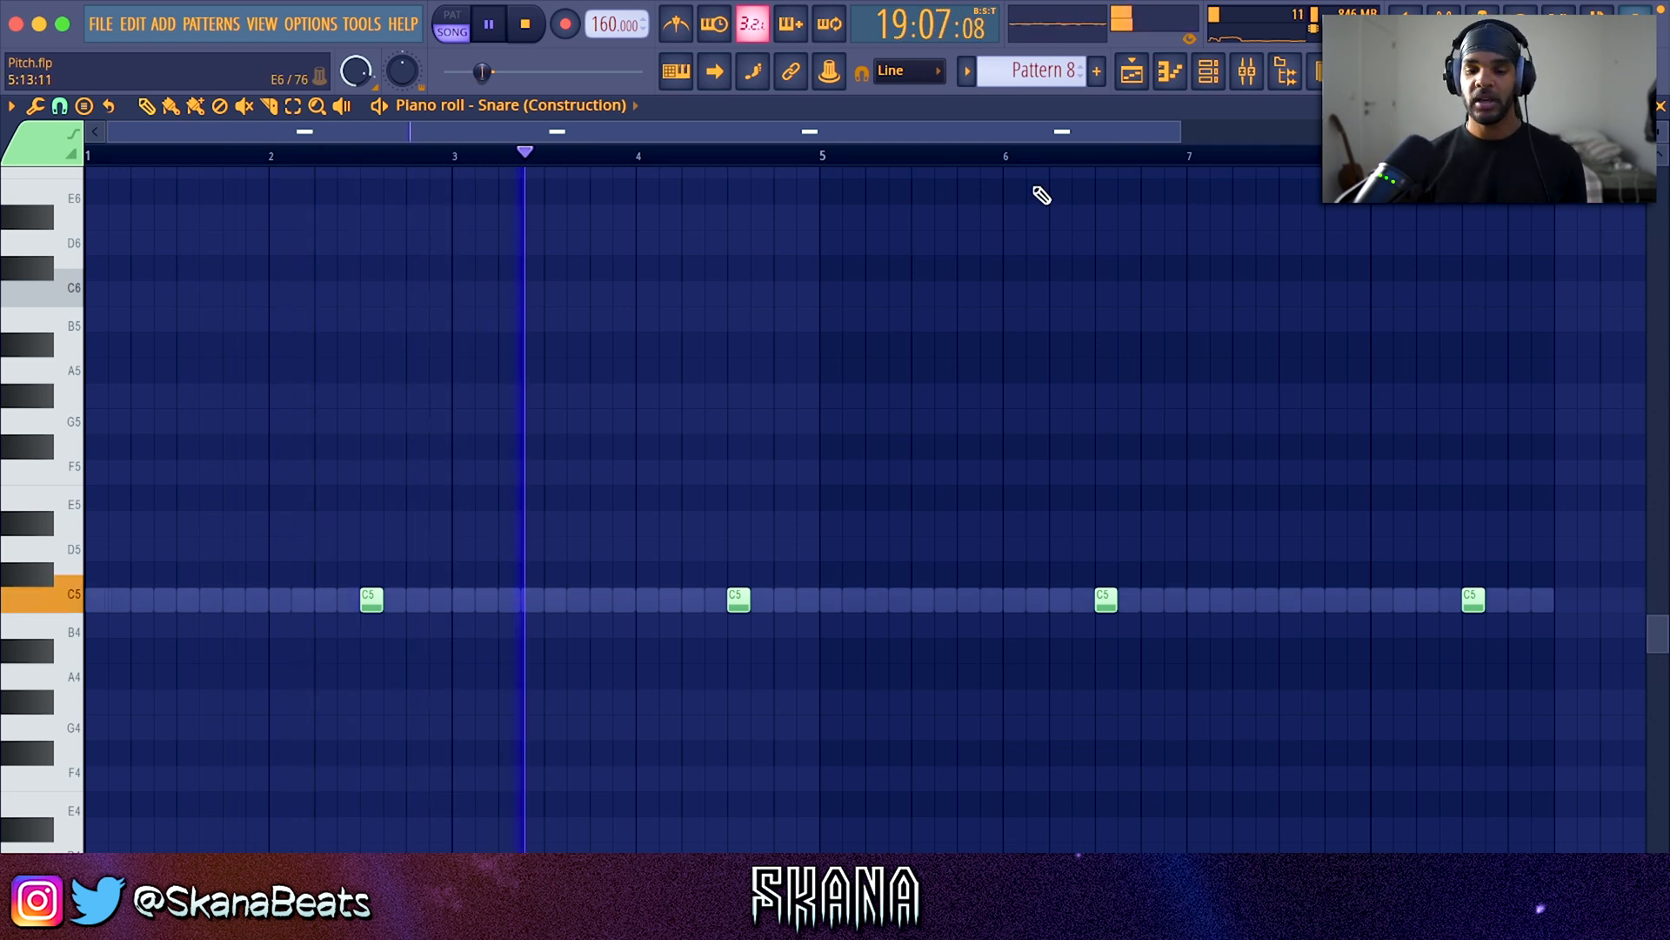
{"action": "left_click", "coordinate": [1208, 70]}
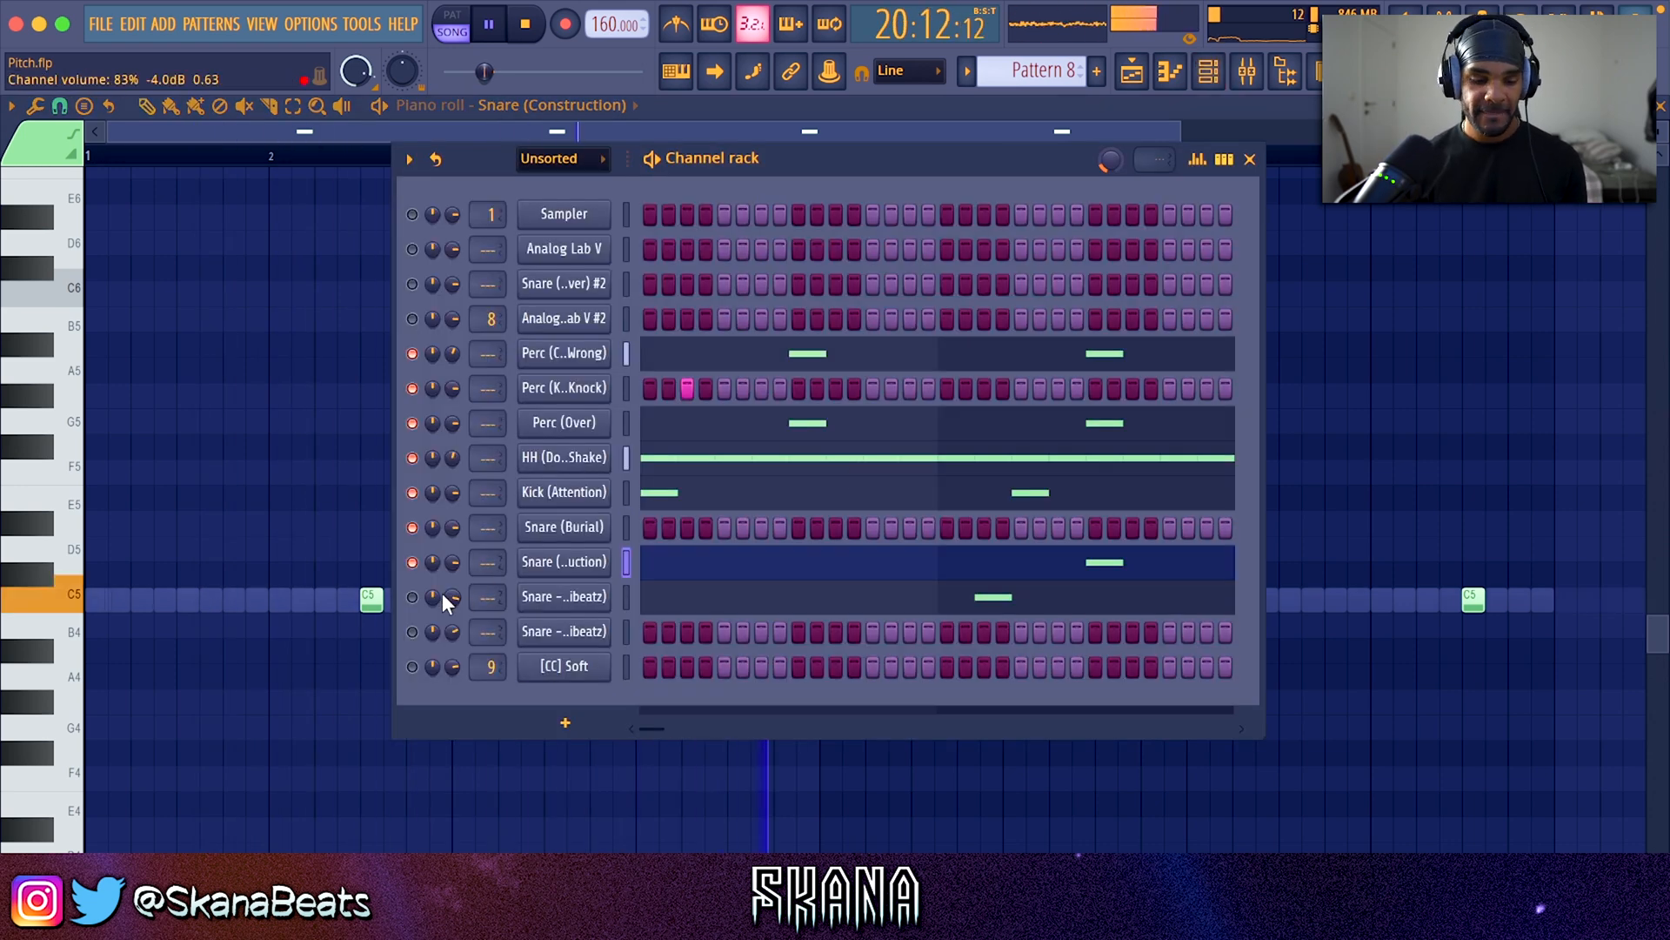
Review the remaining snare notes in Pattern 8 and the last snare and [CC] Soft notes in Pattern 3.
{"action": "left_click", "coordinate": [760, 609]}
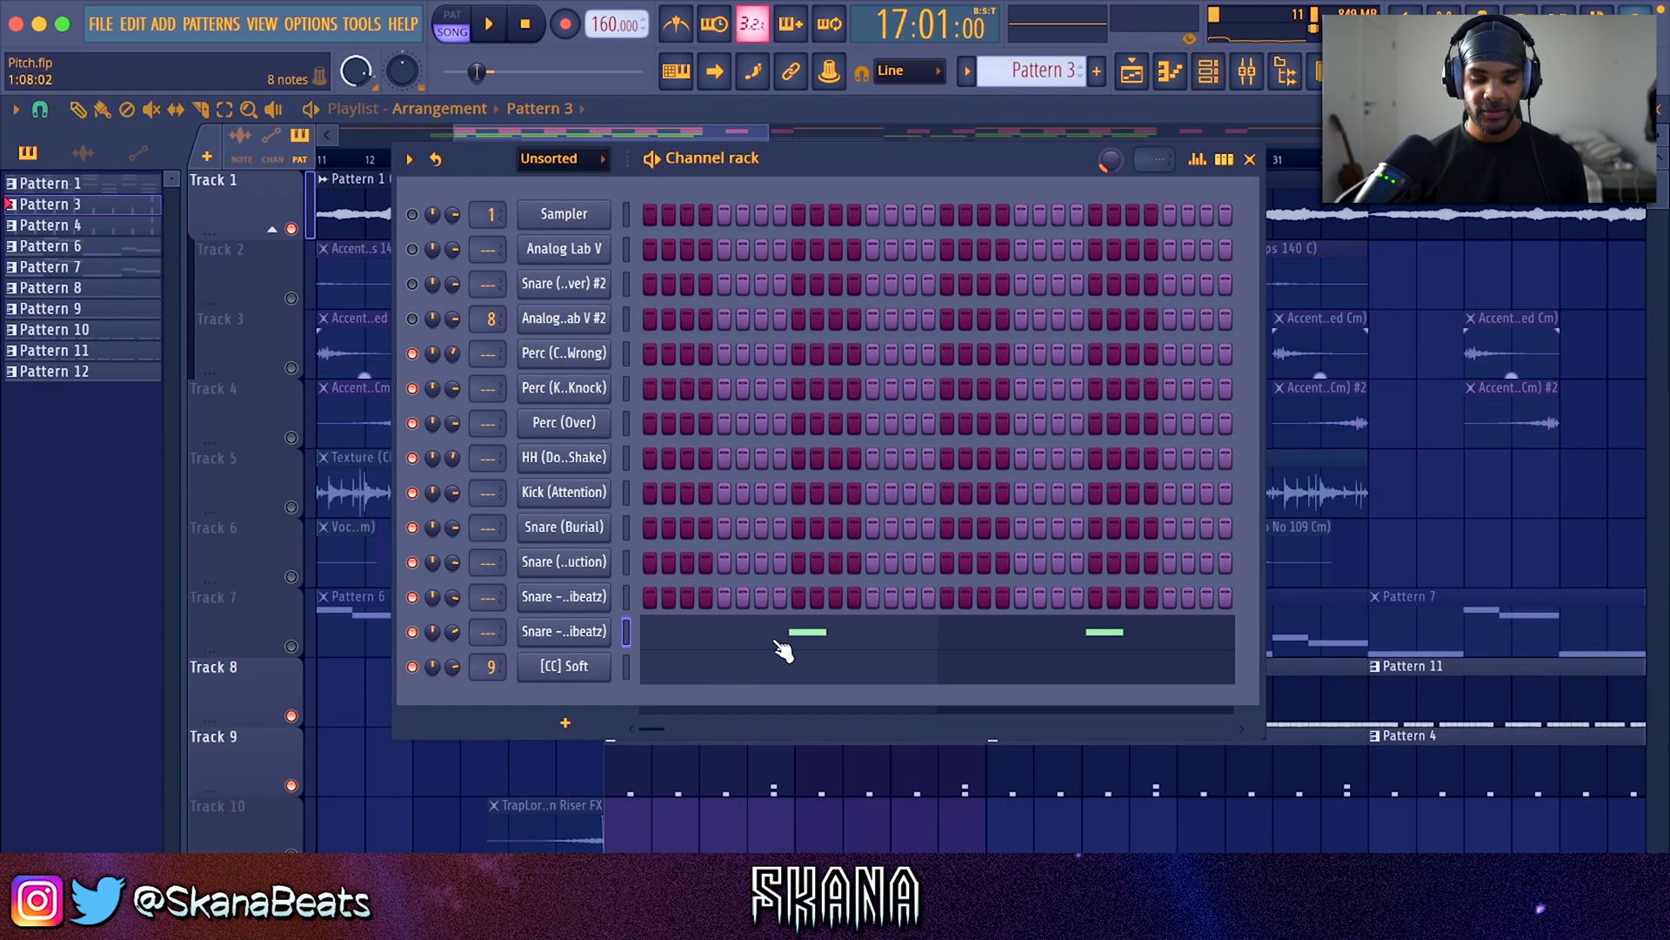
{"action": "left_click", "coordinate": [783, 649]}
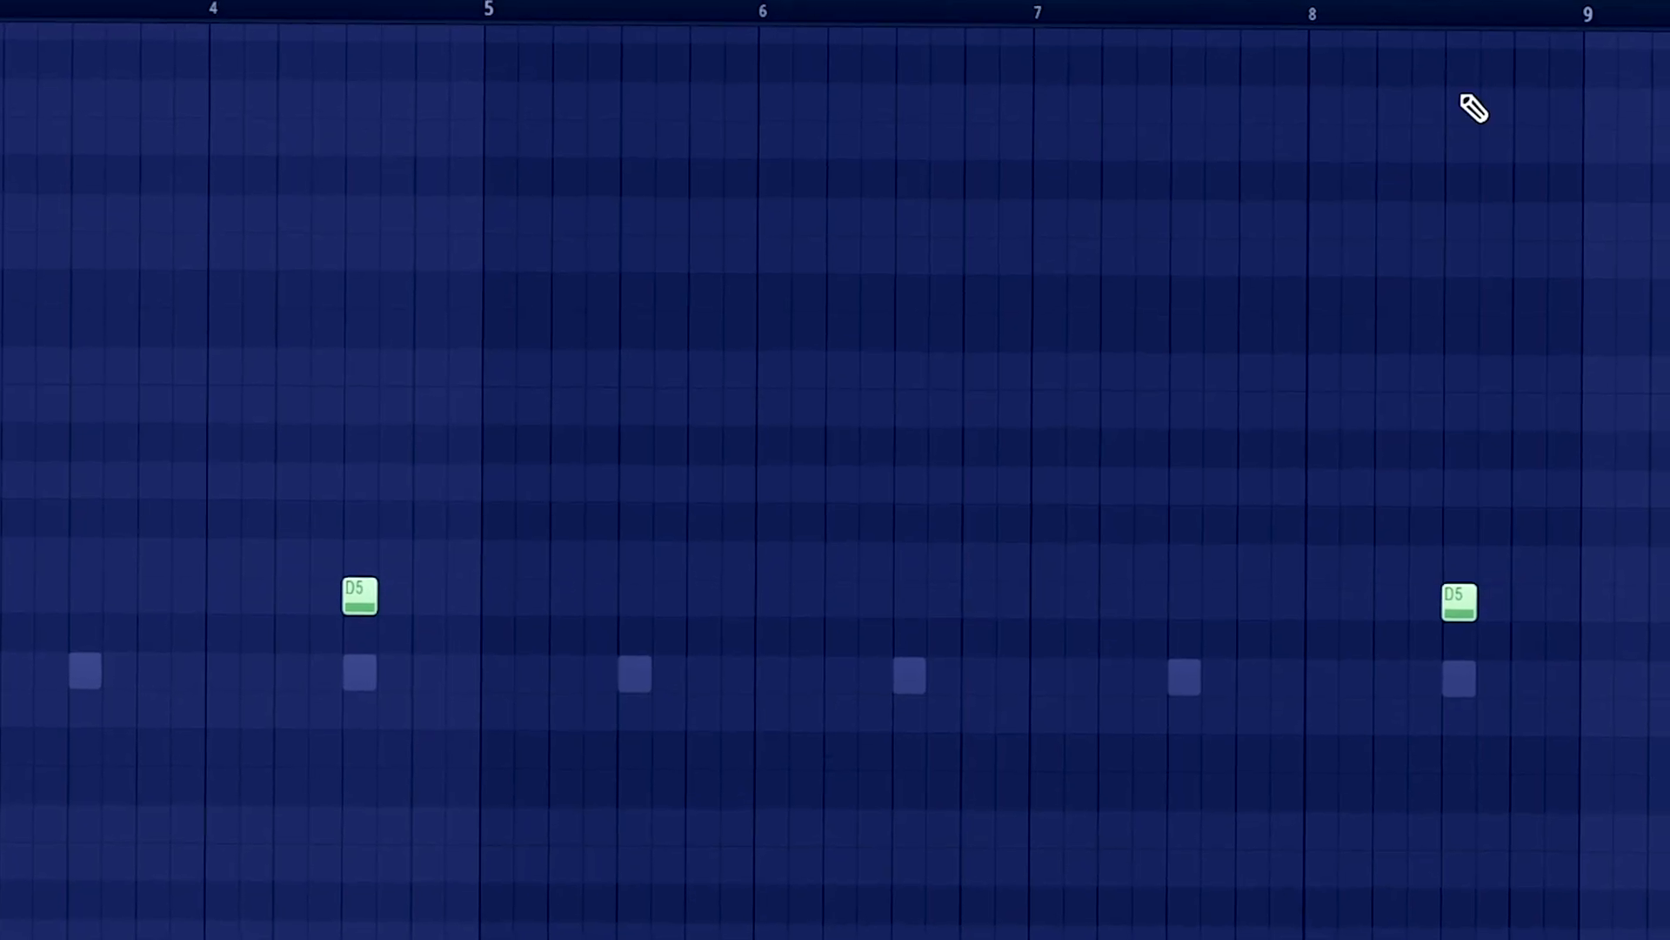
{"action": "left_click", "coordinate": [1663, 108]}
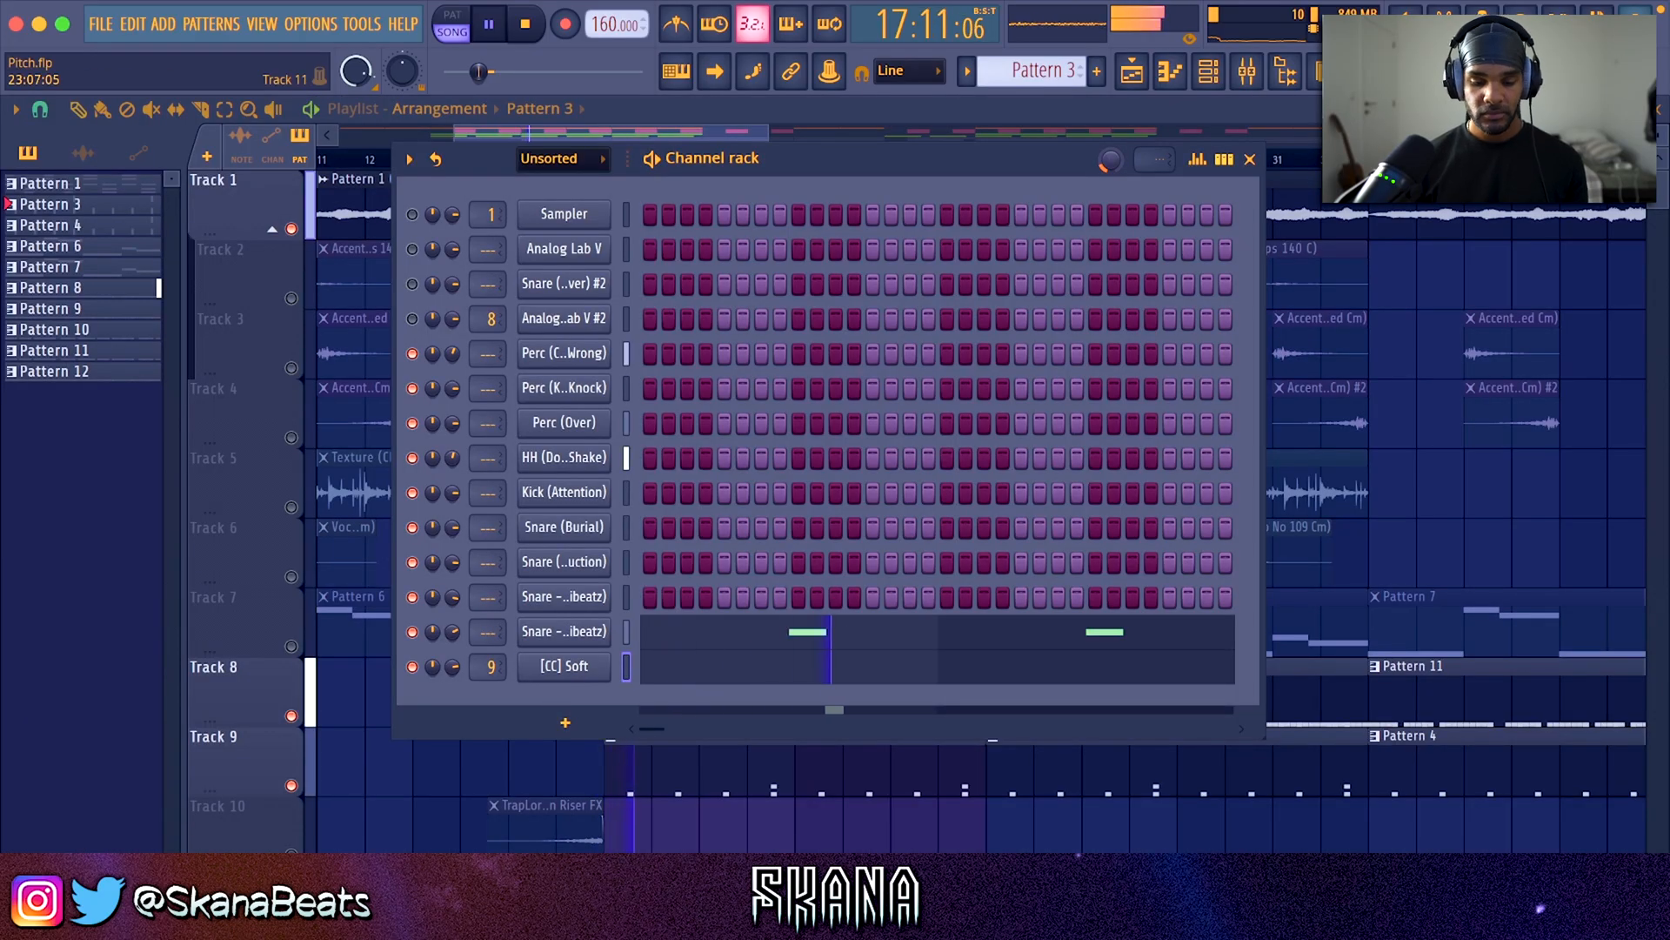
{"action": "key", "text": "F6"}
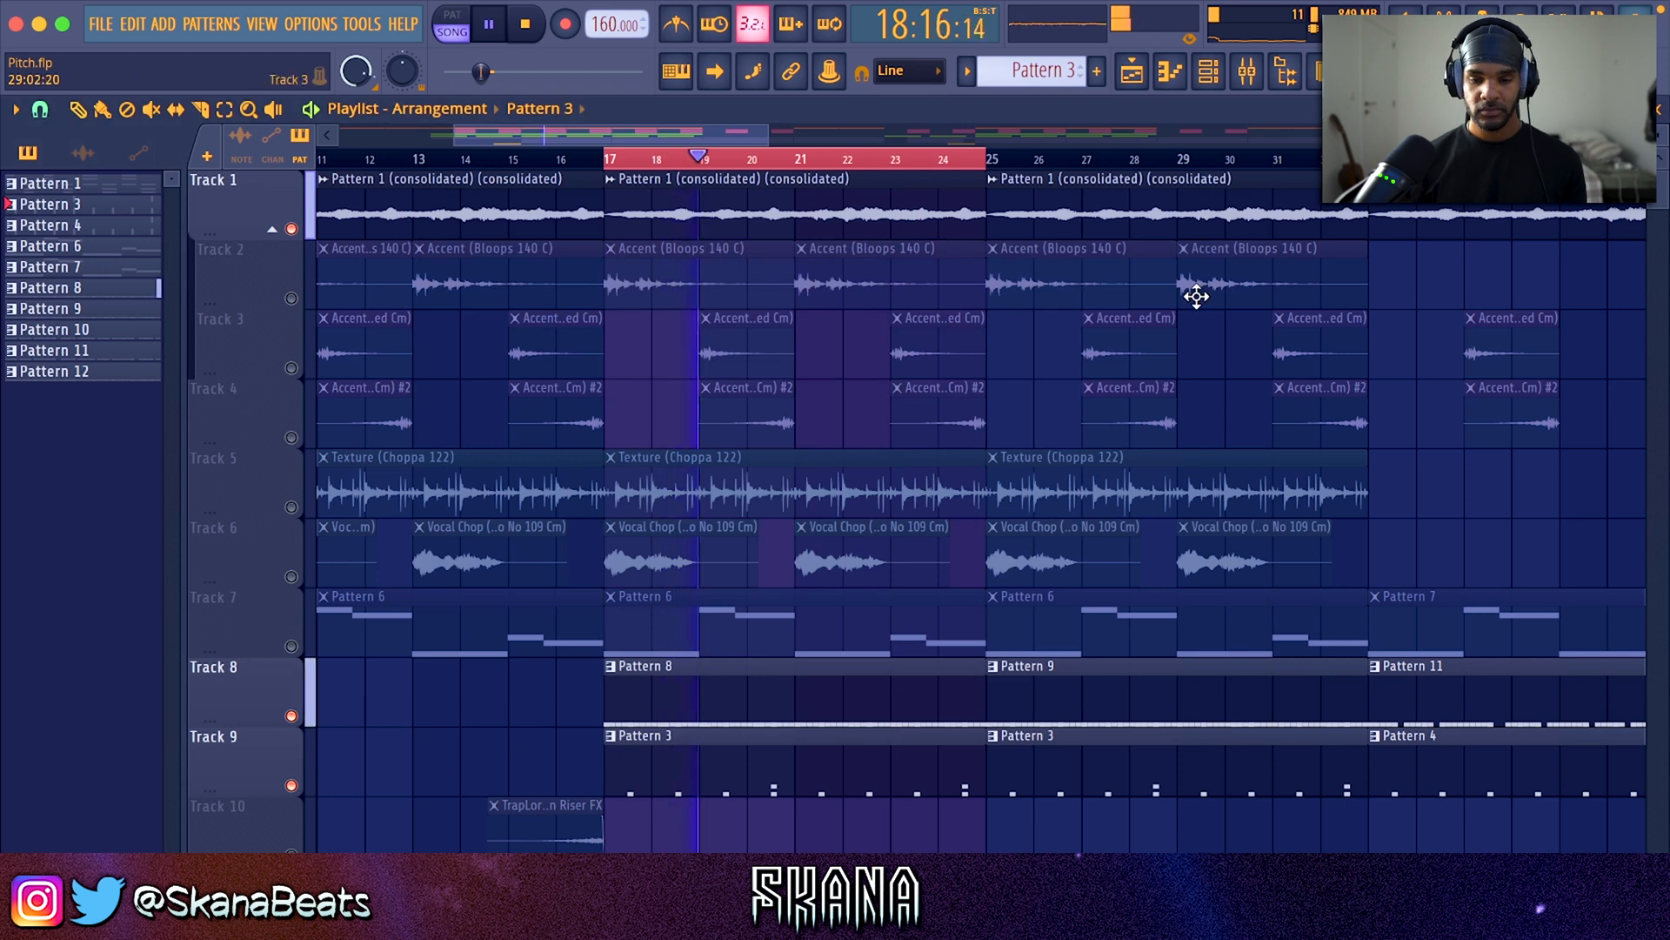
Look over the channel rack for Pattern 3 and the mixer track levels while the song plays.
{"action": "left_click", "coordinate": [1221, 73]}
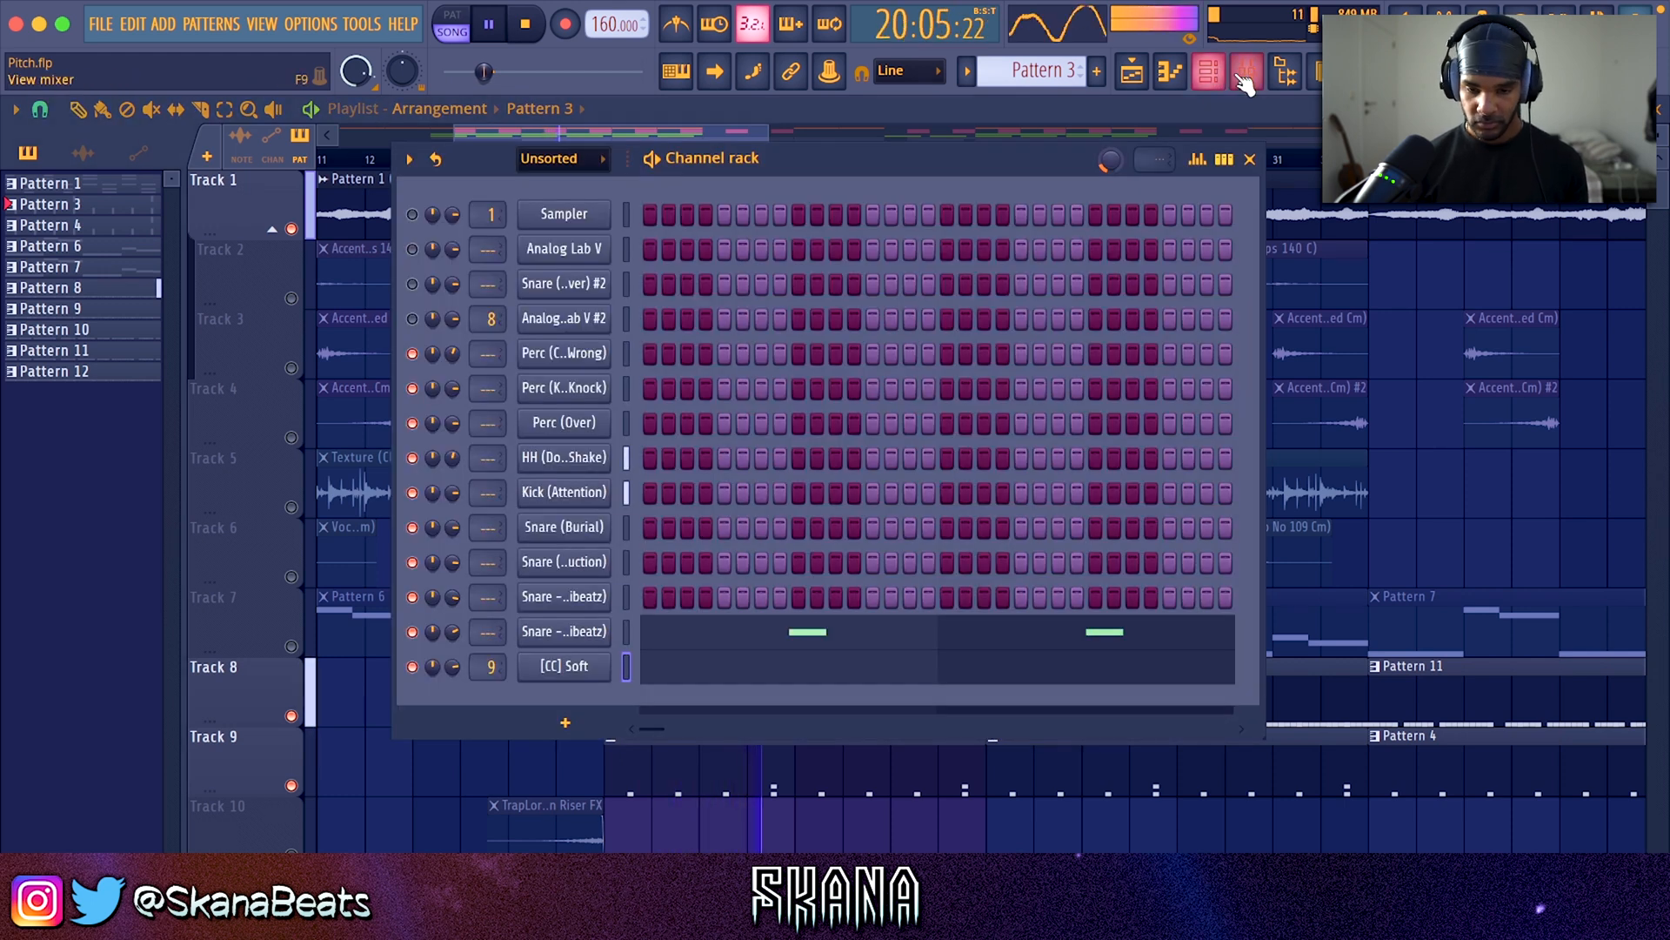
{"action": "left_click", "coordinate": [1209, 89]}
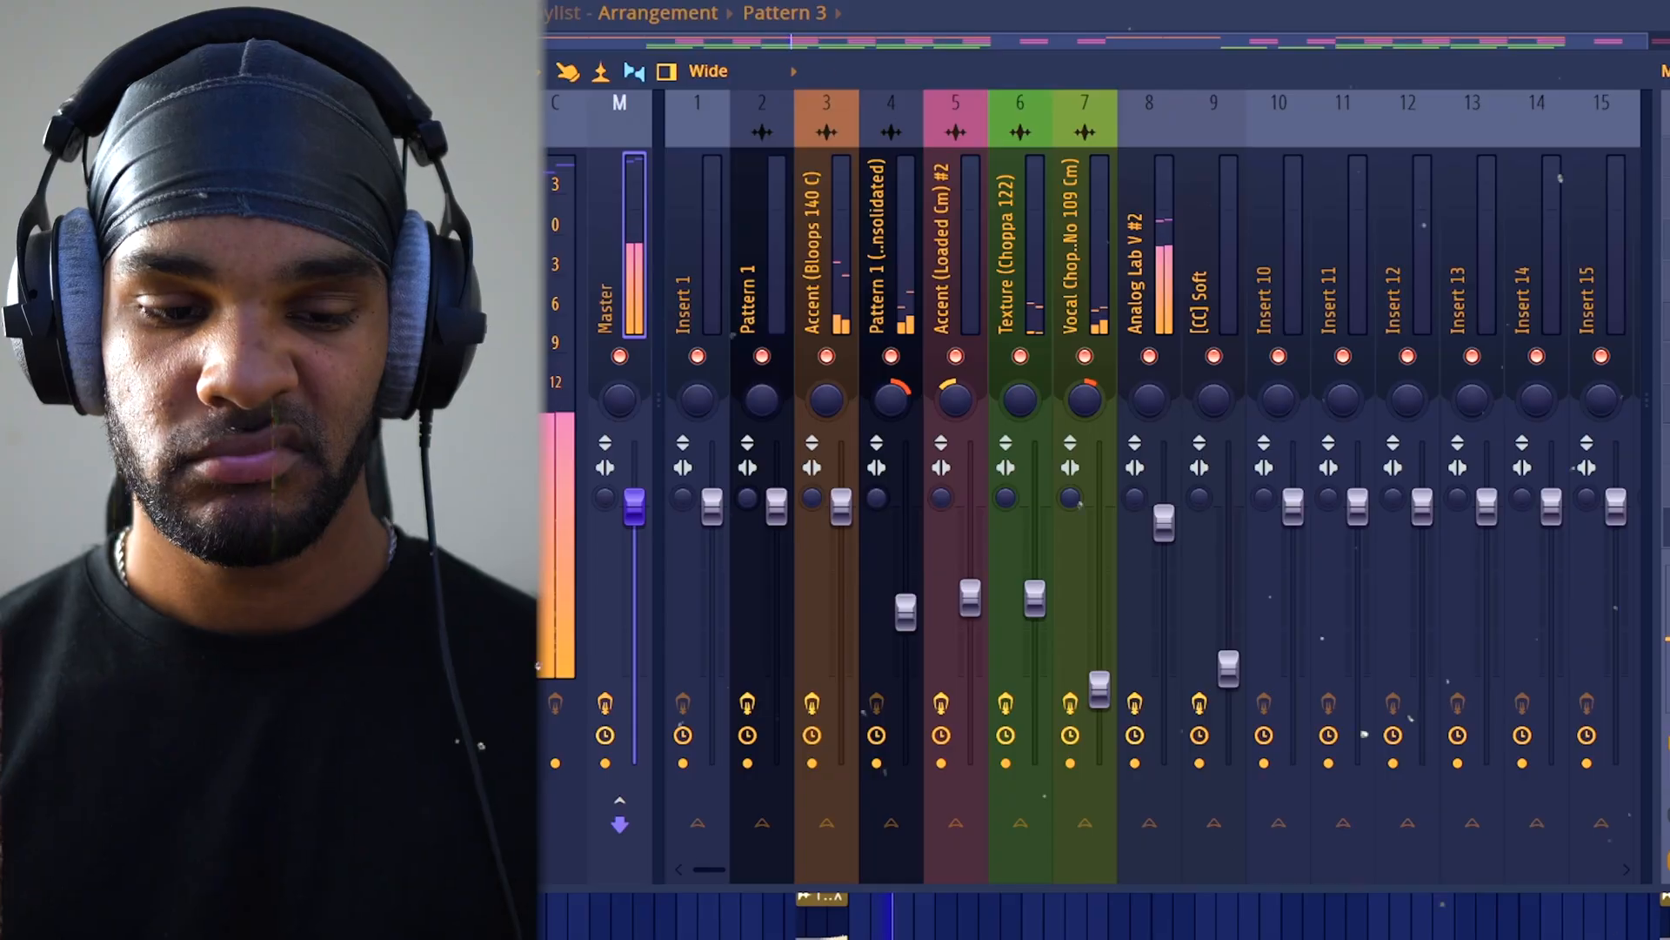
{"action": "key", "text": "F9"}
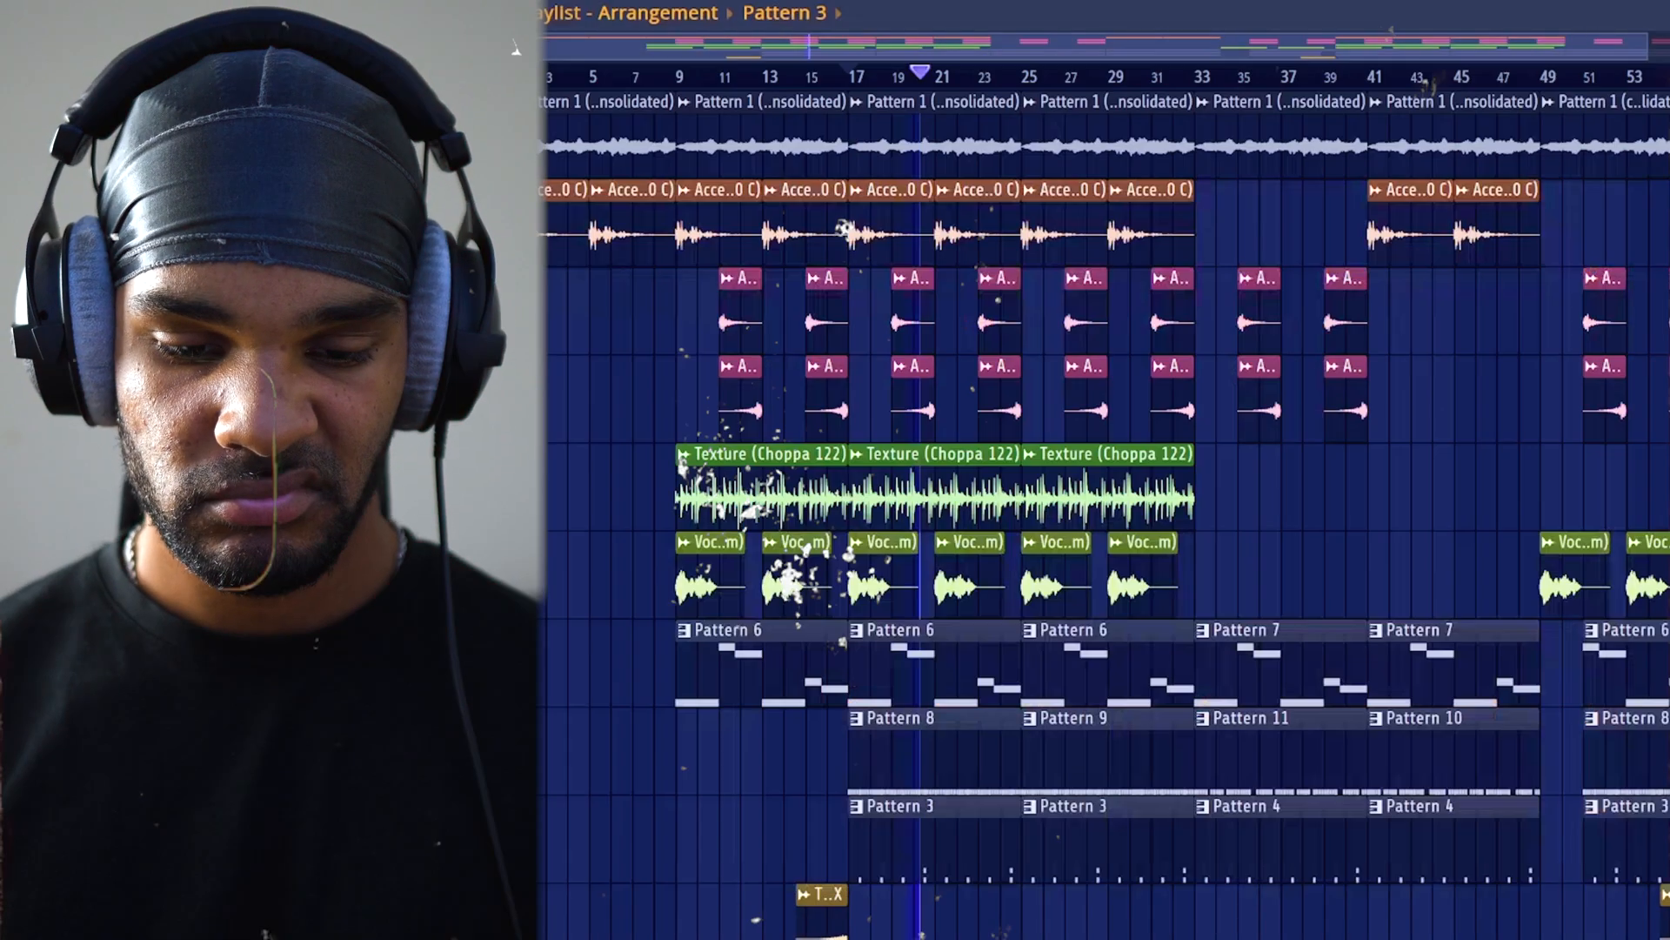
Inspect the Master, High and Low band settings of Maximus on the master mixer track and close the plugin.
{"action": "key", "text": "F9"}
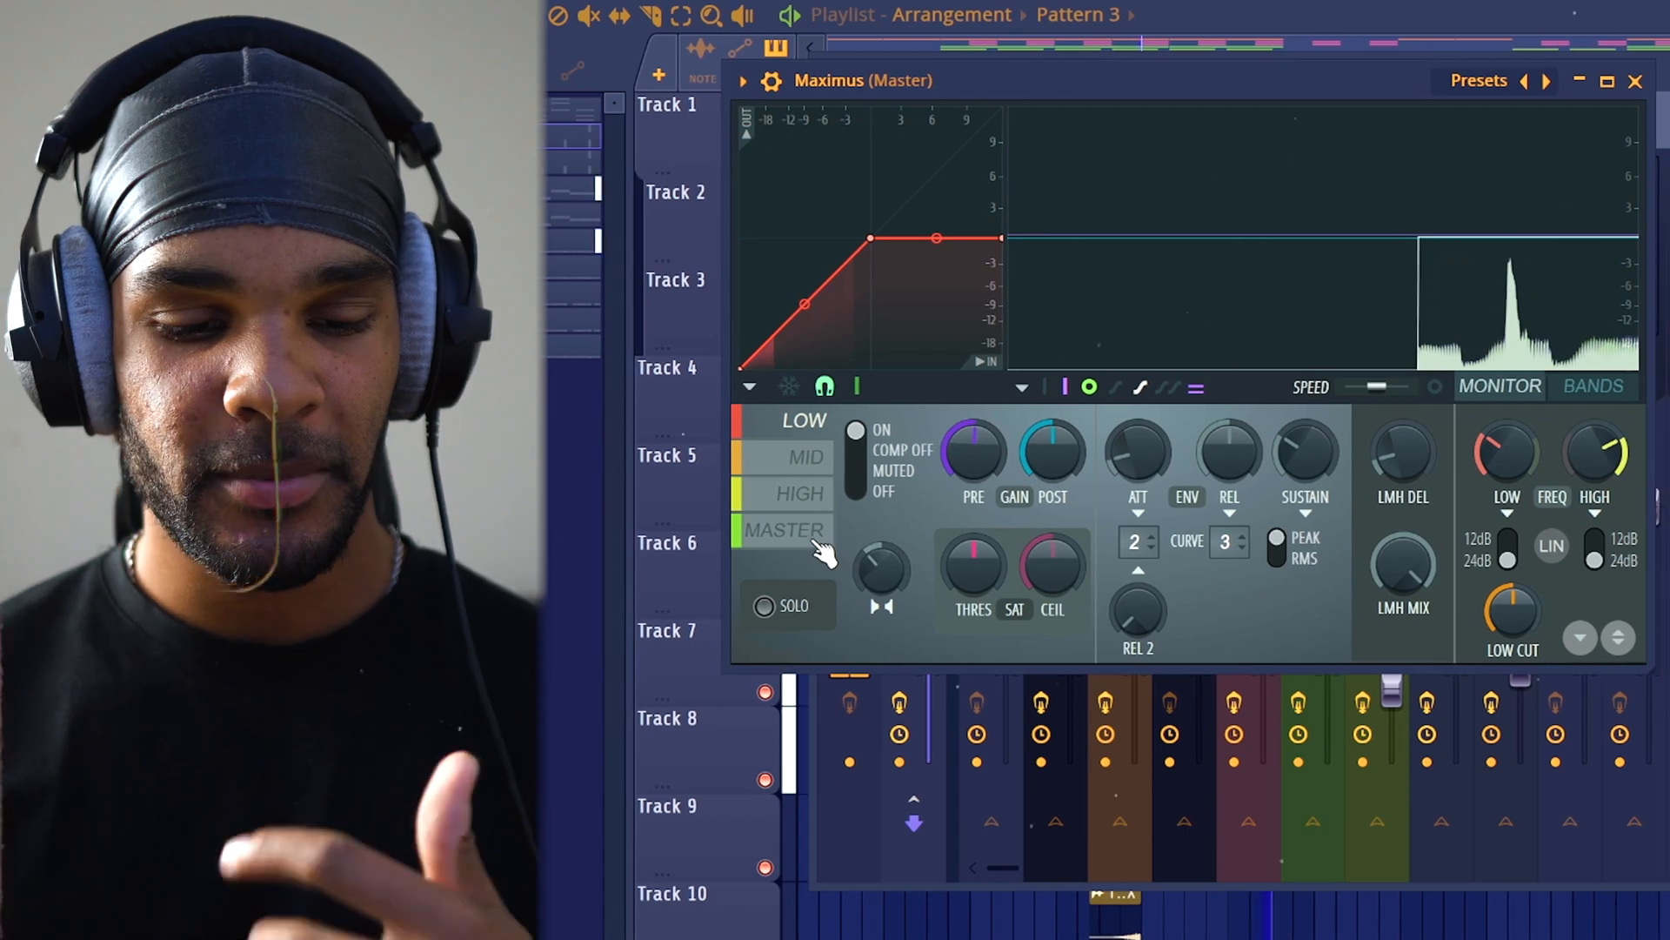
{"action": "left_click", "coordinate": [806, 530]}
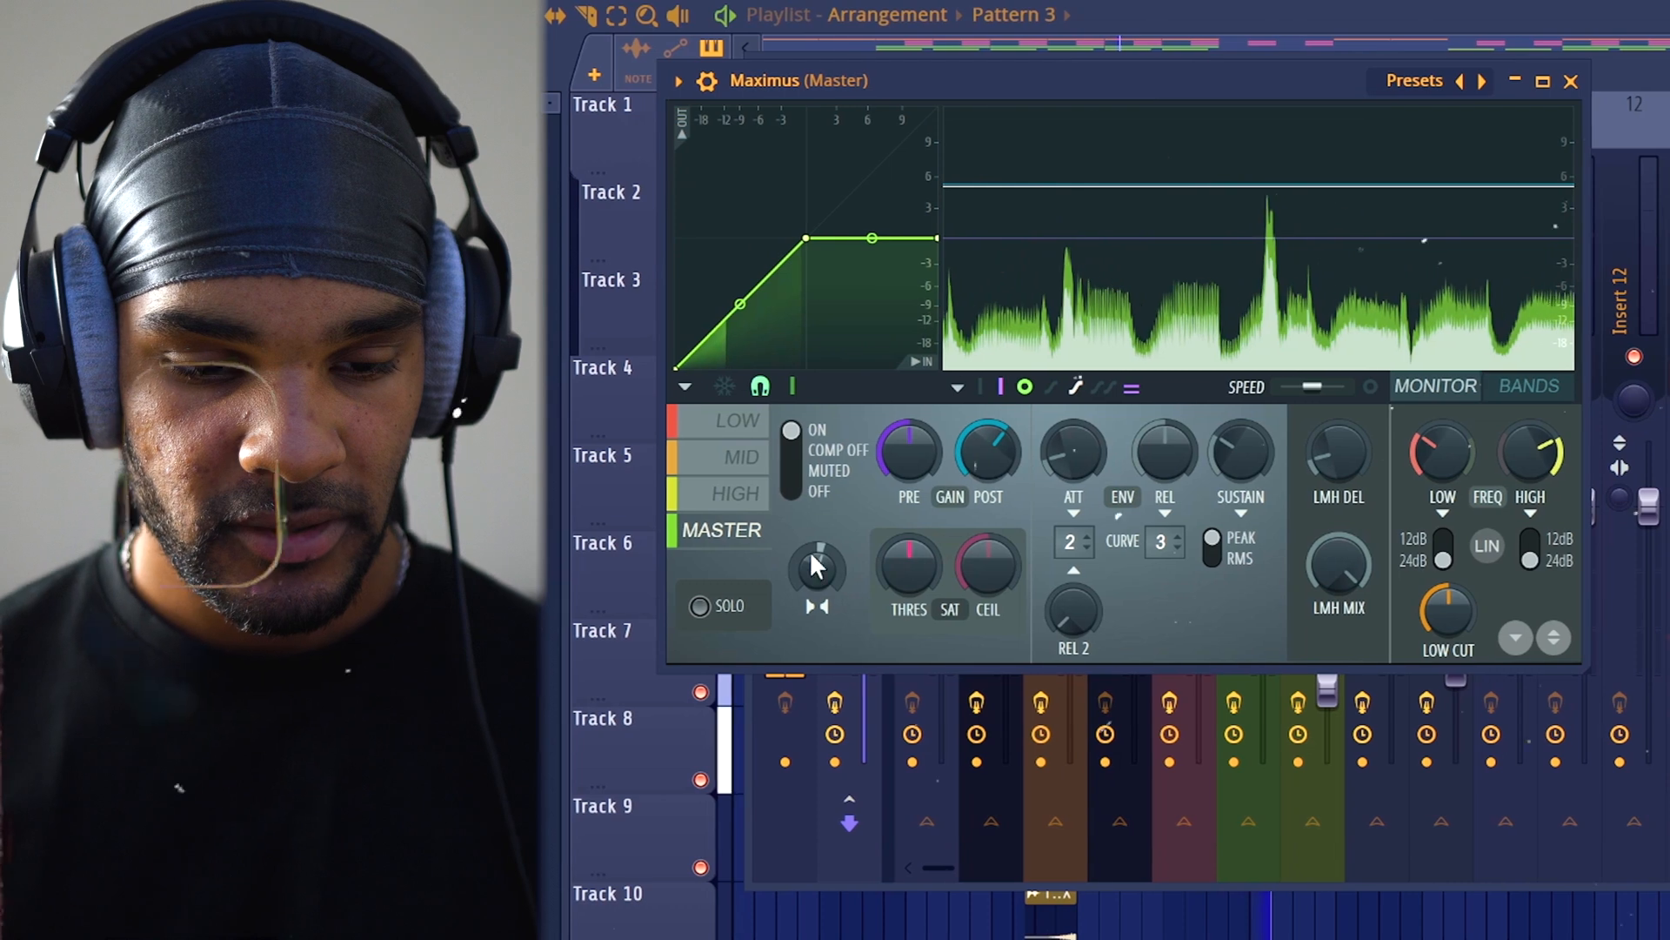
{"action": "left_click", "coordinate": [745, 493]}
{"action": "left_click", "coordinate": [732, 427]}
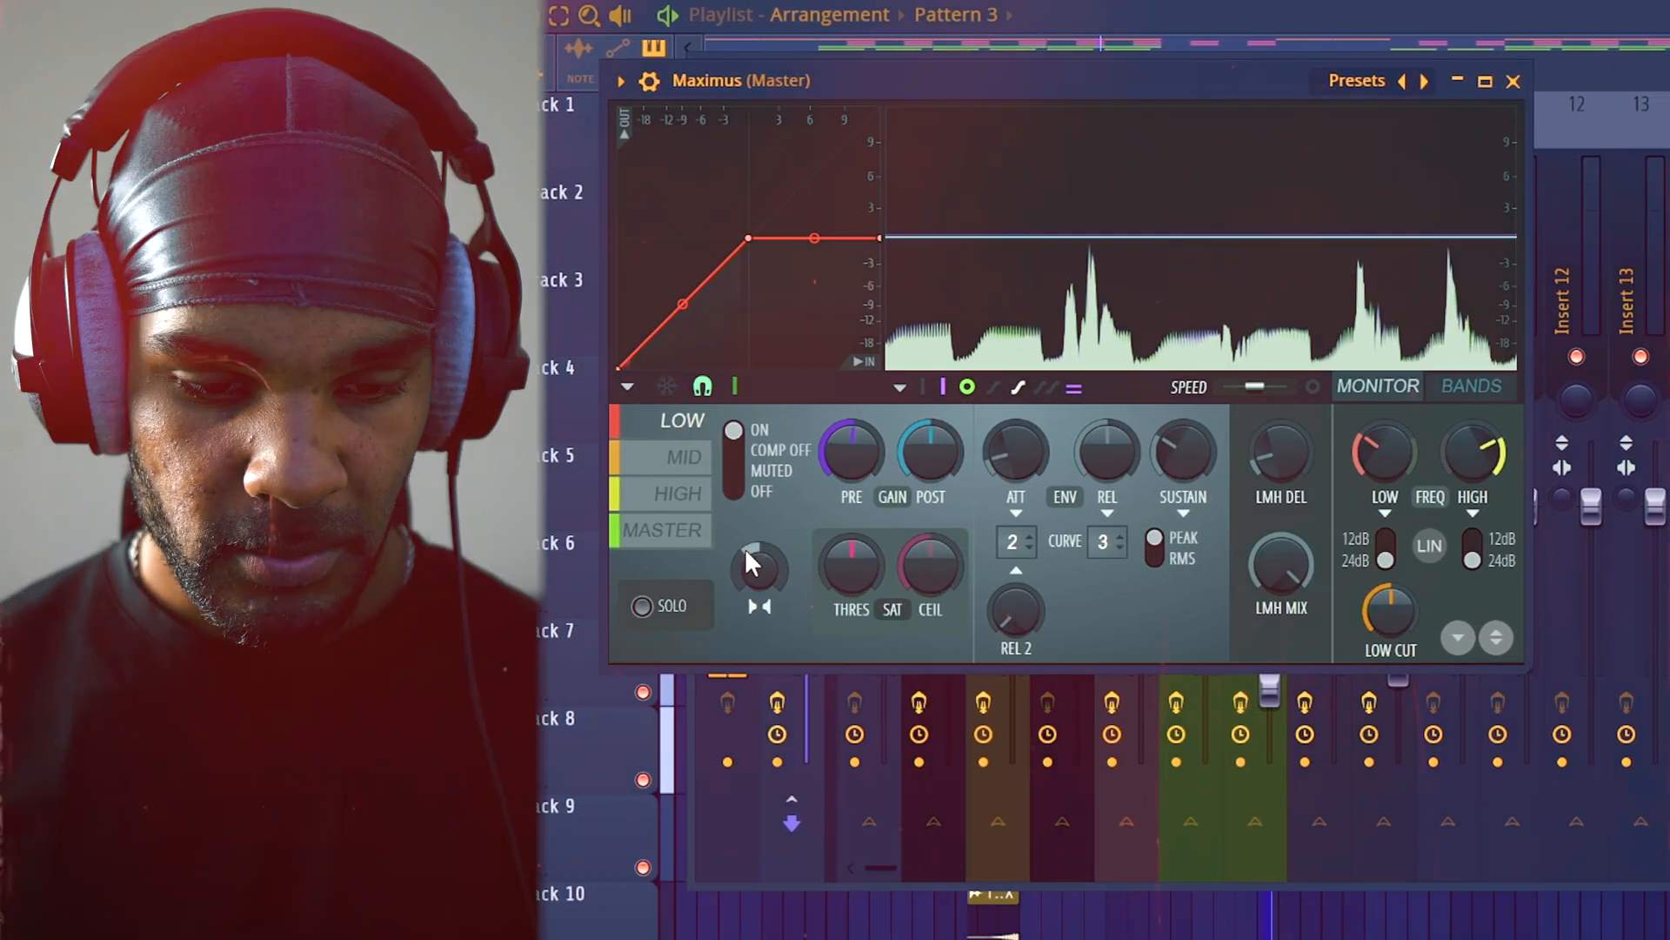
{"action": "left_click", "coordinate": [698, 494]}
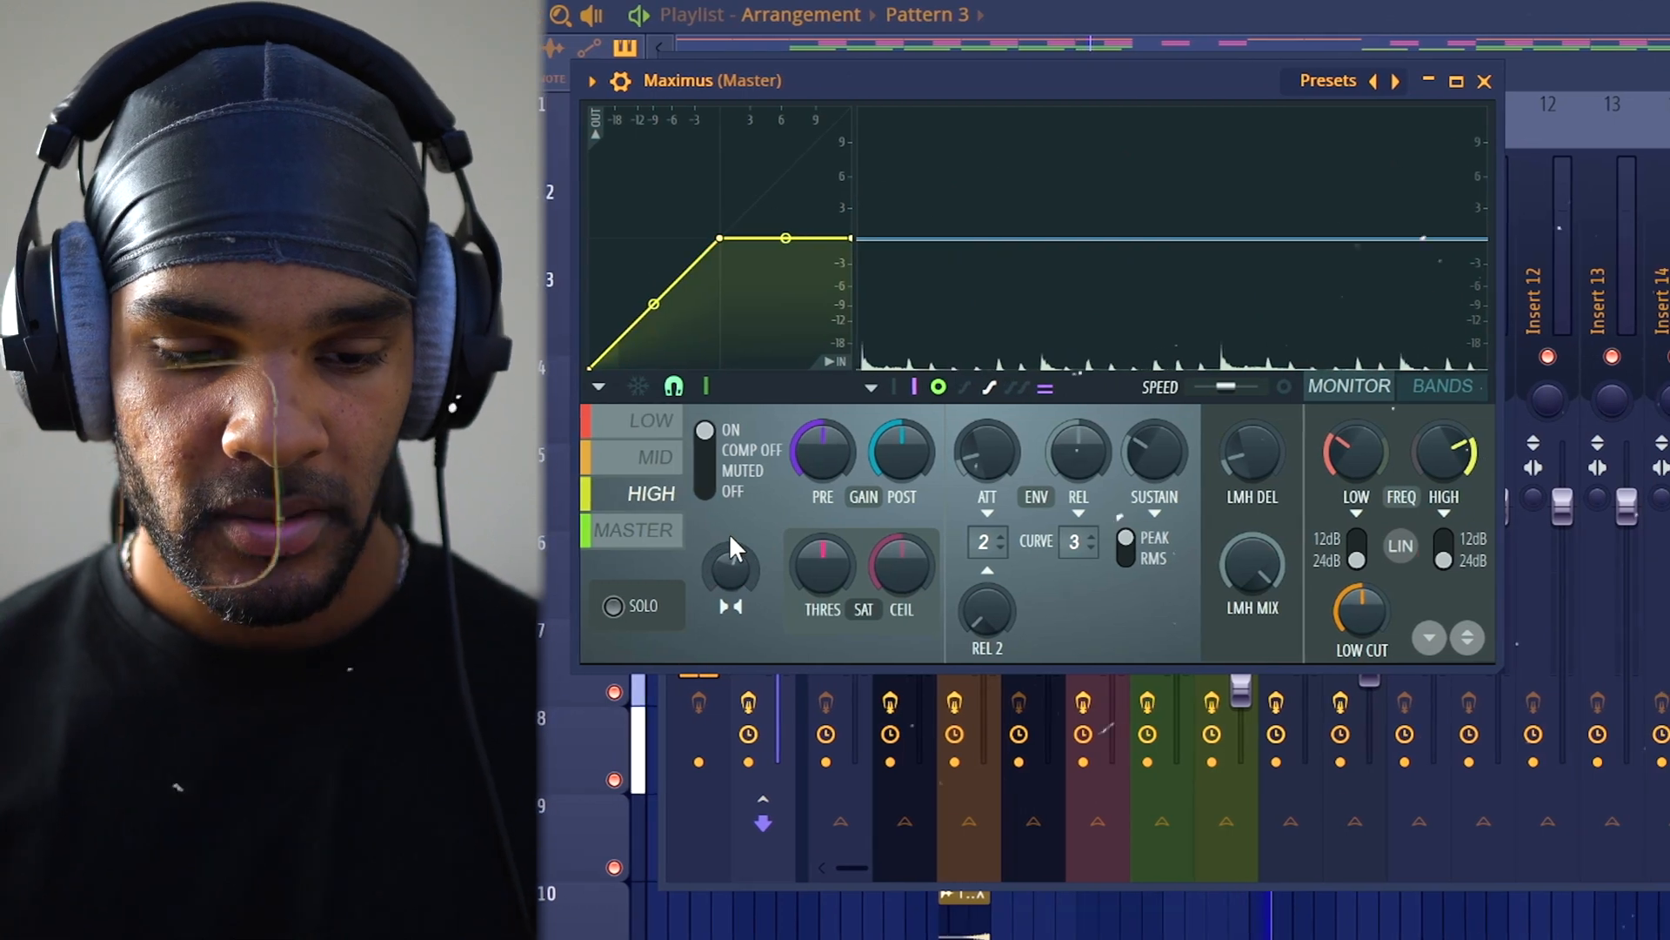
{"action": "left_click", "coordinate": [1484, 81]}
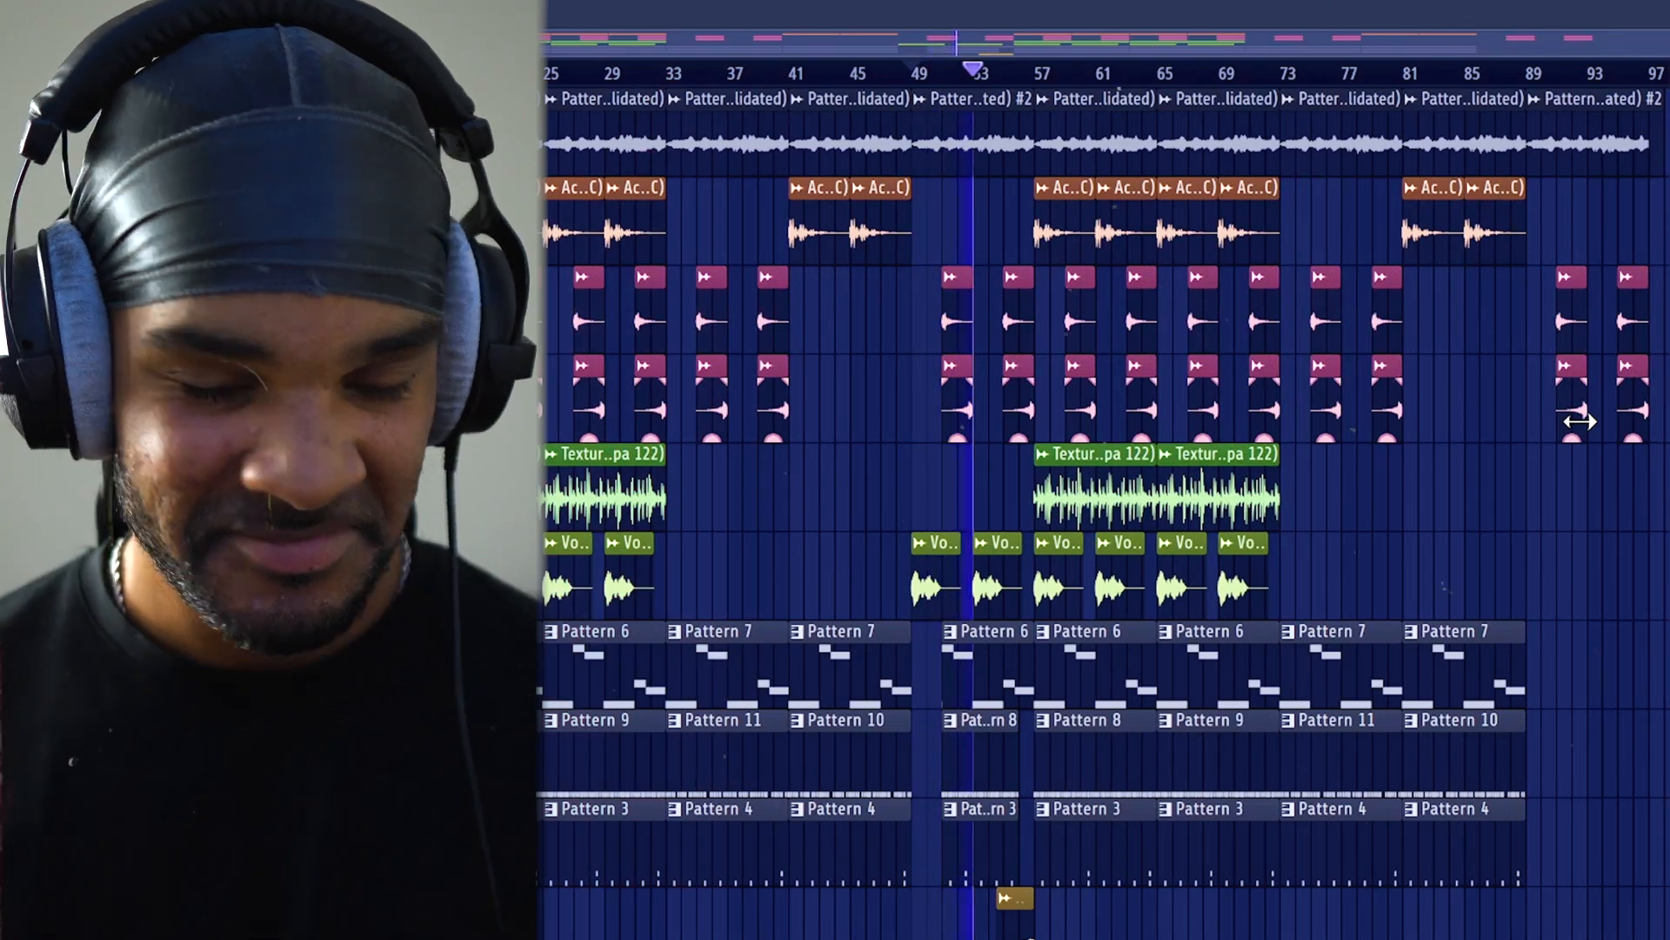
Check the mixer levels and the master effects chain during full-song playback and return to the playlist.
{"action": "key", "text": "F9"}
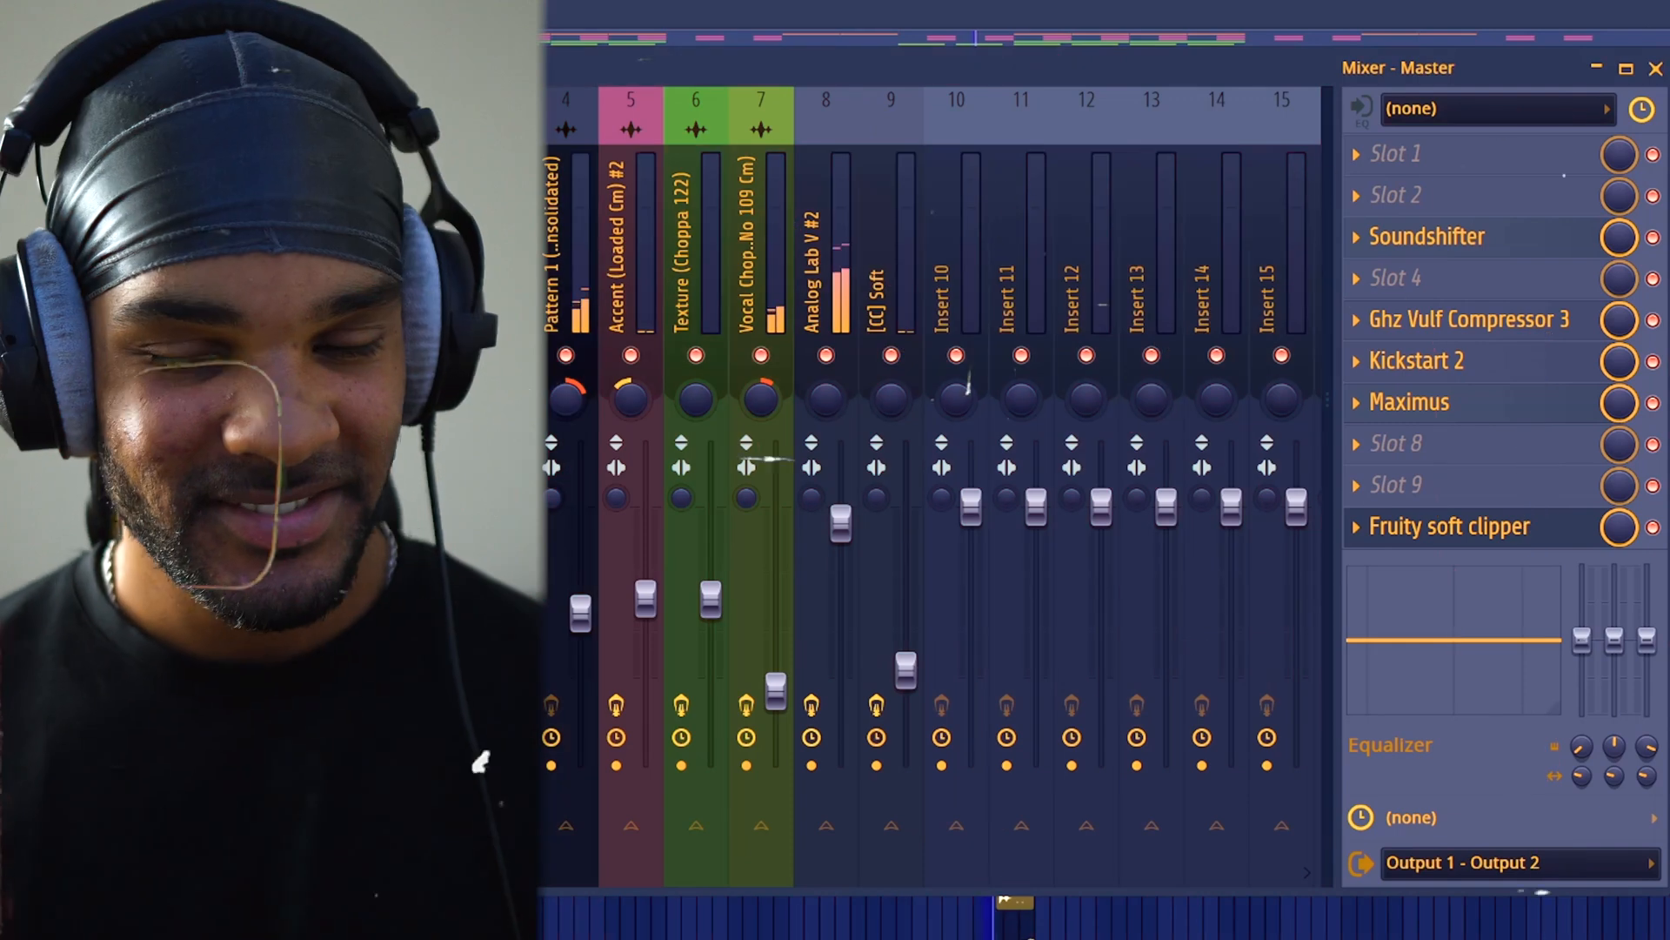
{"action": "key", "text": "F9"}
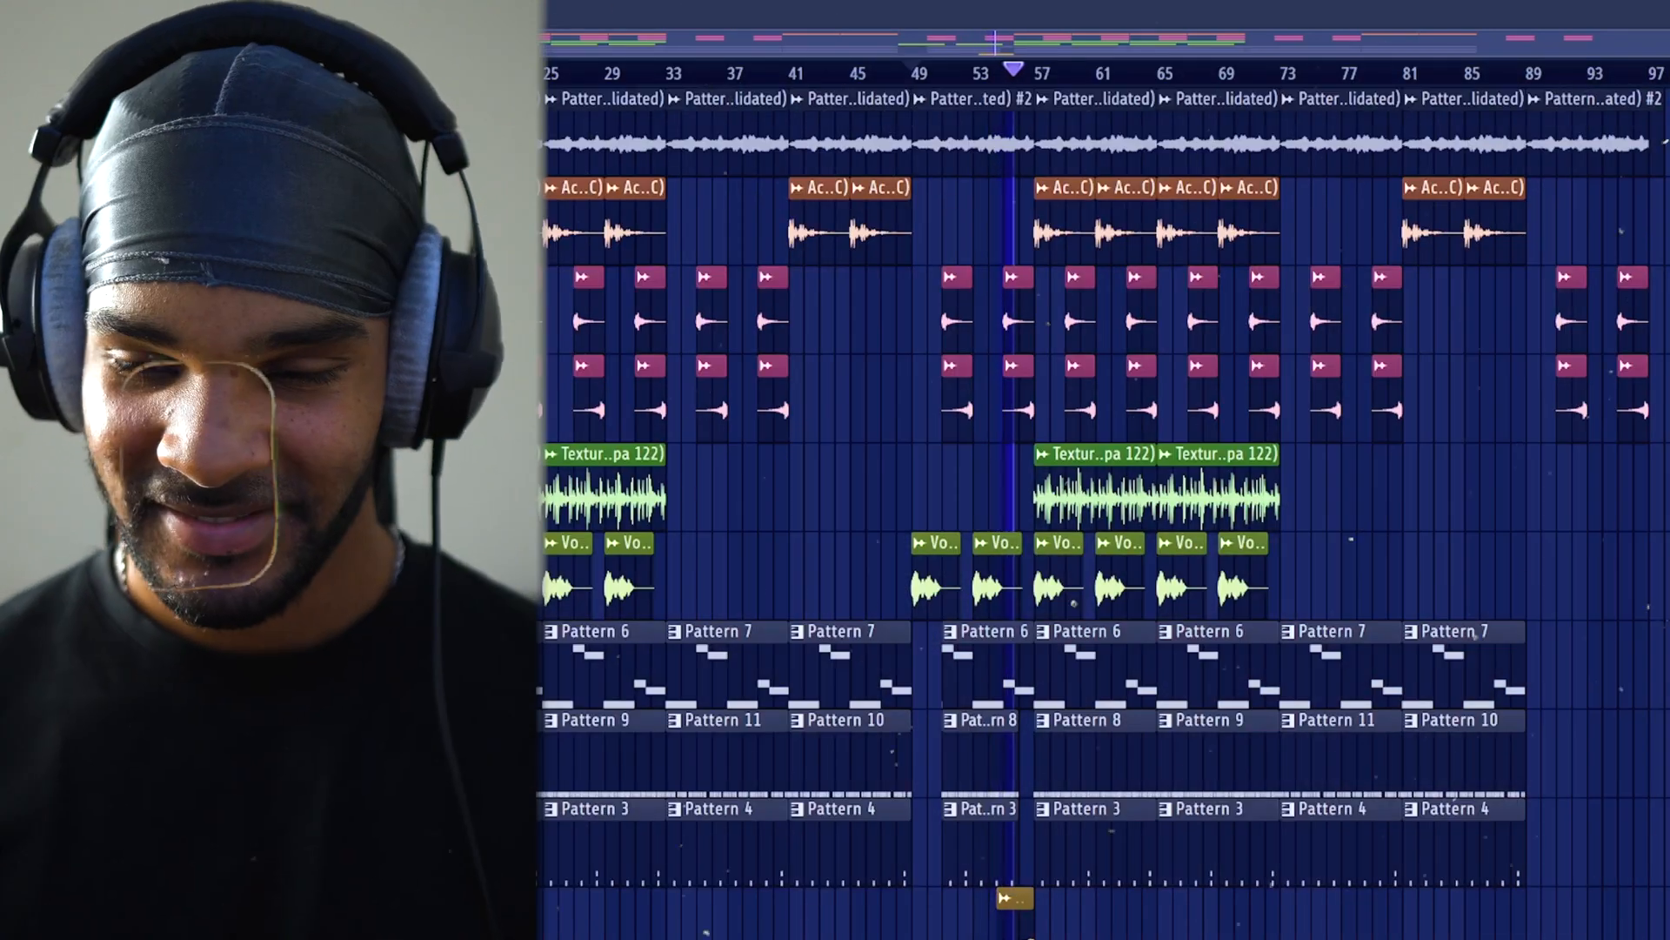